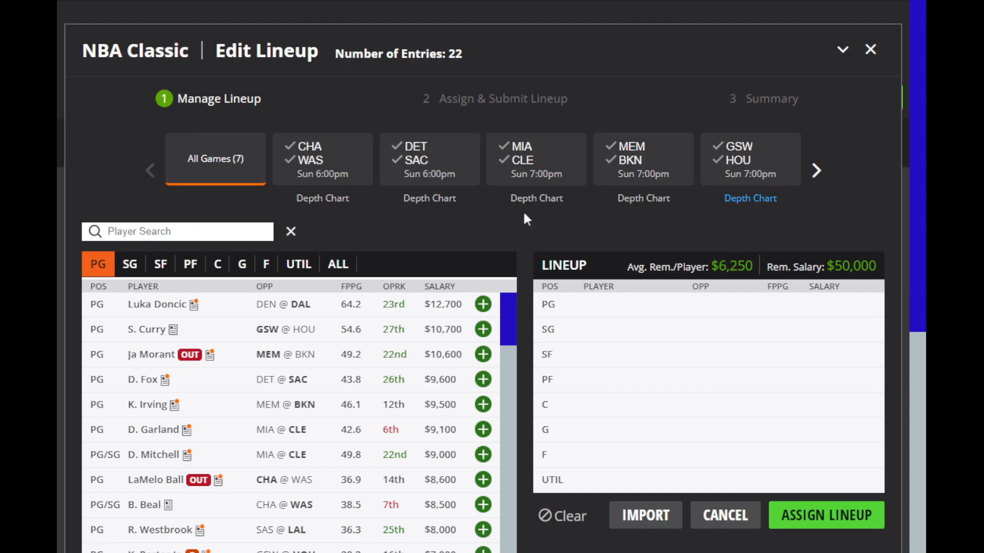
Search the player pool for Tyus Jones and add him to the lineup's PG slot.
{"action": "left_click", "coordinate": [246, 234]}
{"action": "type", "text": "ty"}
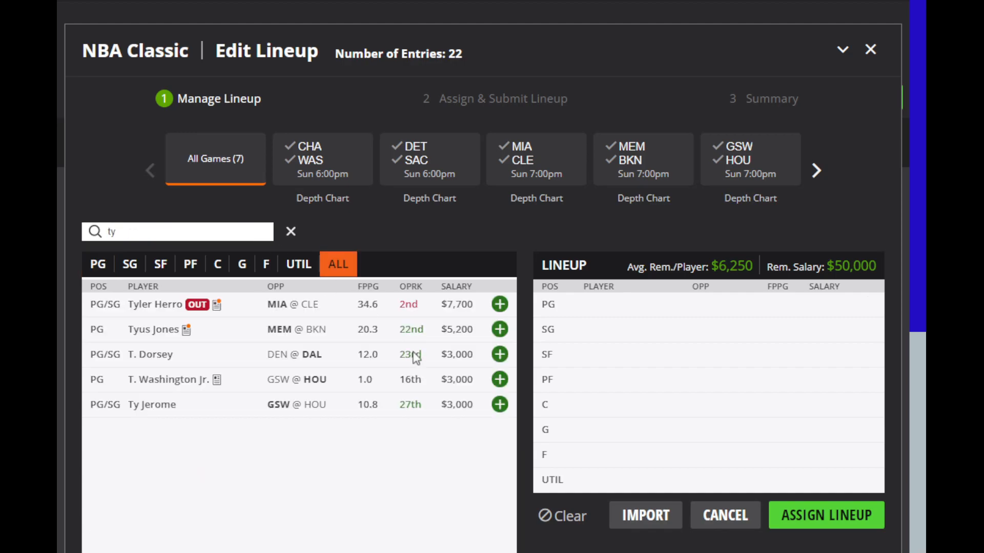
{"action": "left_click", "coordinate": [500, 329]}
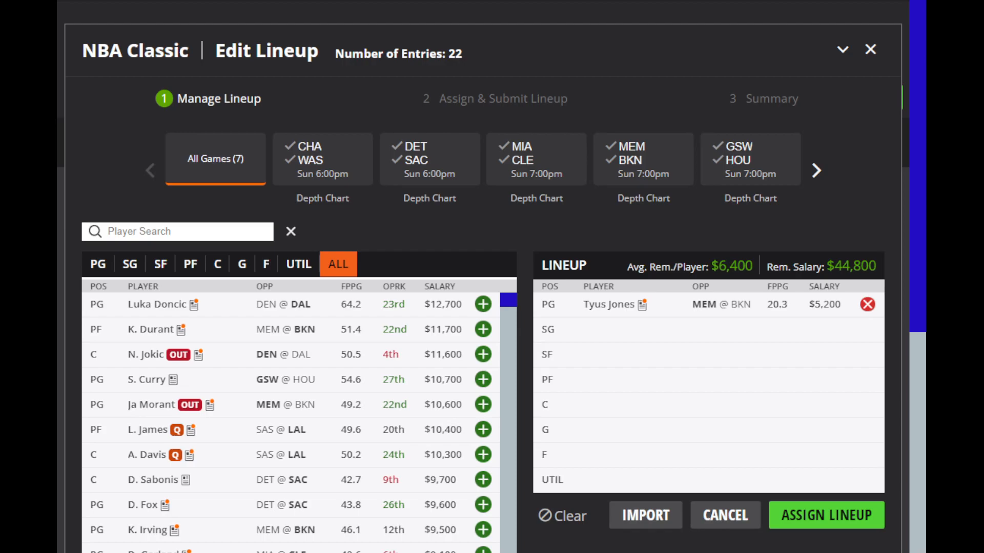
Look up Bones Hyland in the player pool and review his game log, closing his player card when done.
{"action": "left_click", "coordinate": [246, 231]}
{"action": "type", "text": "hay"}
{"action": "key", "text": "BackSpace"}
{"action": "key", "text": "BackSpace"}
{"action": "key", "text": "BackSpace"}
{"action": "type", "text": "nal"}
{"action": "key", "text": "BackSpace"}
{"action": "key", "text": "BackSpace"}
{"action": "key", "text": "BackSpace"}
{"action": "type", "text": "hyl"}
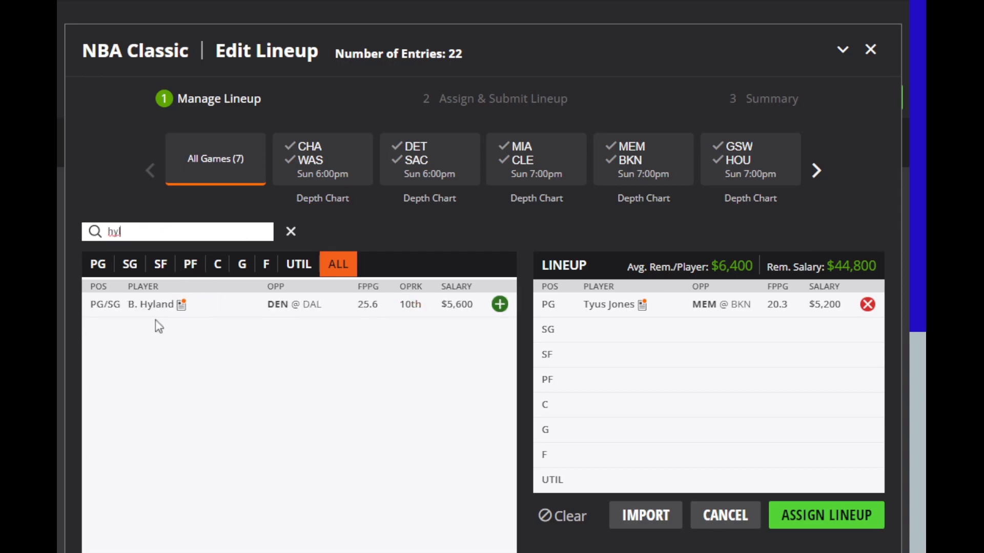
{"action": "left_click", "coordinate": [157, 311]}
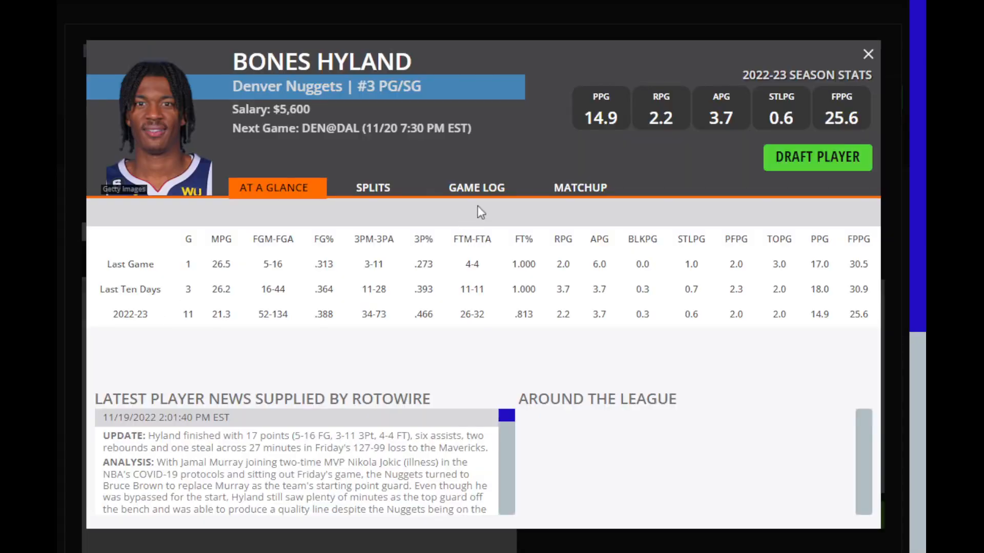
{"action": "left_click", "coordinate": [495, 193]}
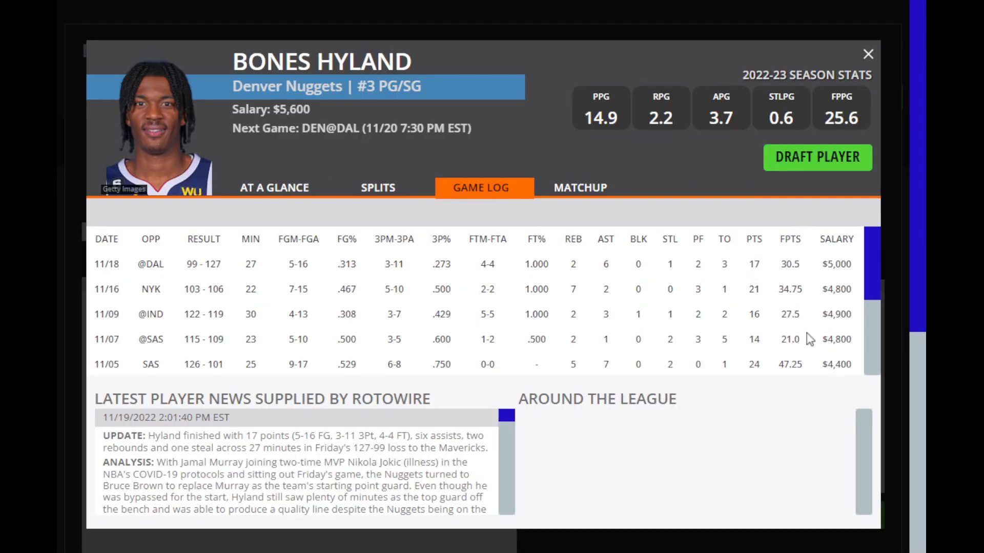
{"action": "left_click", "coordinate": [867, 55]}
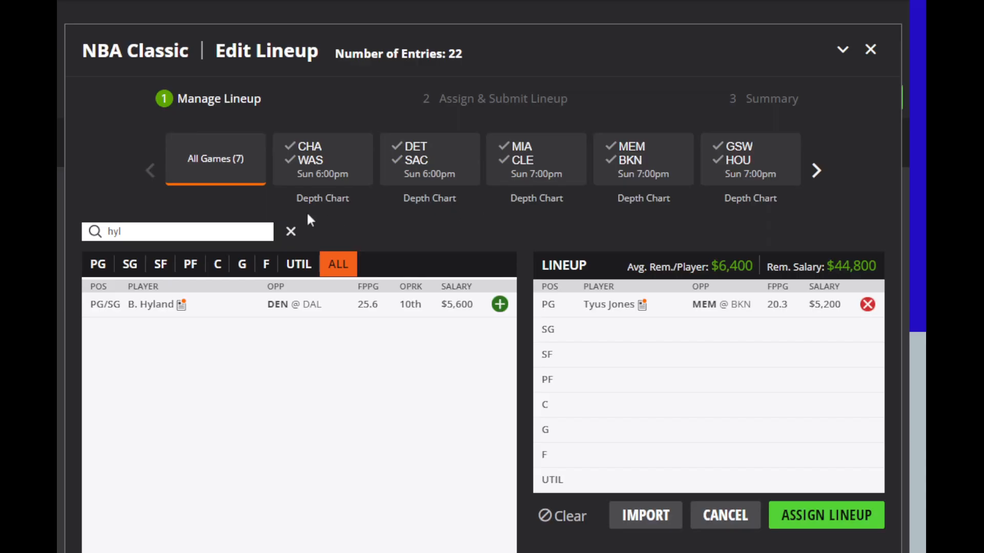
Look up Jaden Ivey and review his game log through the older games, closing his player card when done.
{"action": "double_click", "coordinate": [251, 226]}
{"action": "type", "text": "ivey"}
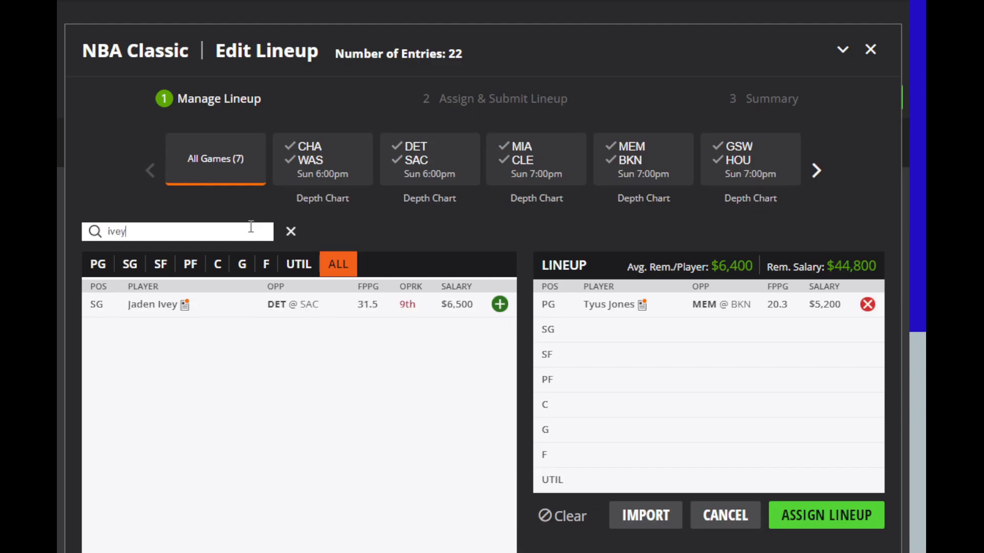
{"action": "left_click", "coordinate": [156, 305]}
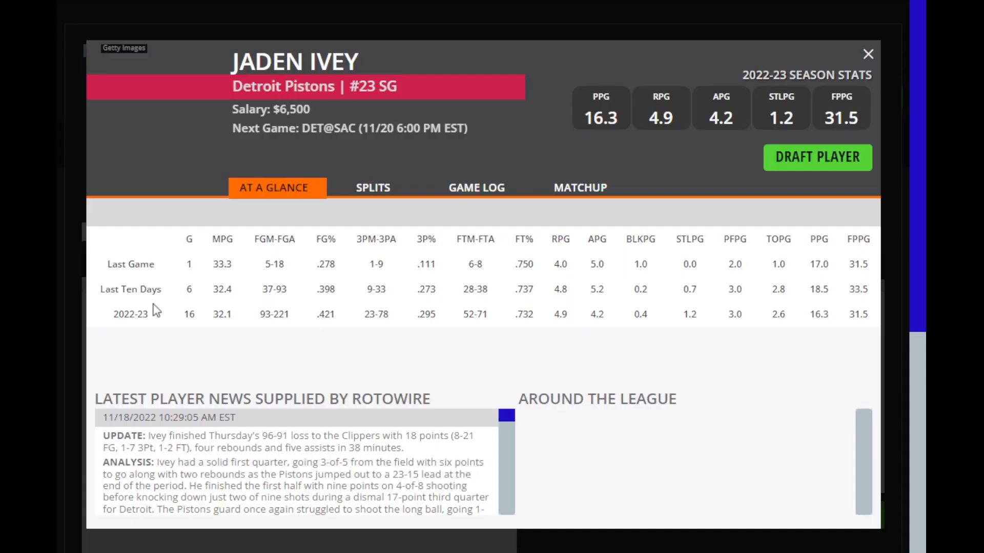
{"action": "left_click", "coordinate": [473, 195]}
{"action": "left_click_drag", "start_coordinate": [473, 197], "coordinate": [731, 307]}
{"action": "left_click", "coordinate": [728, 307]}
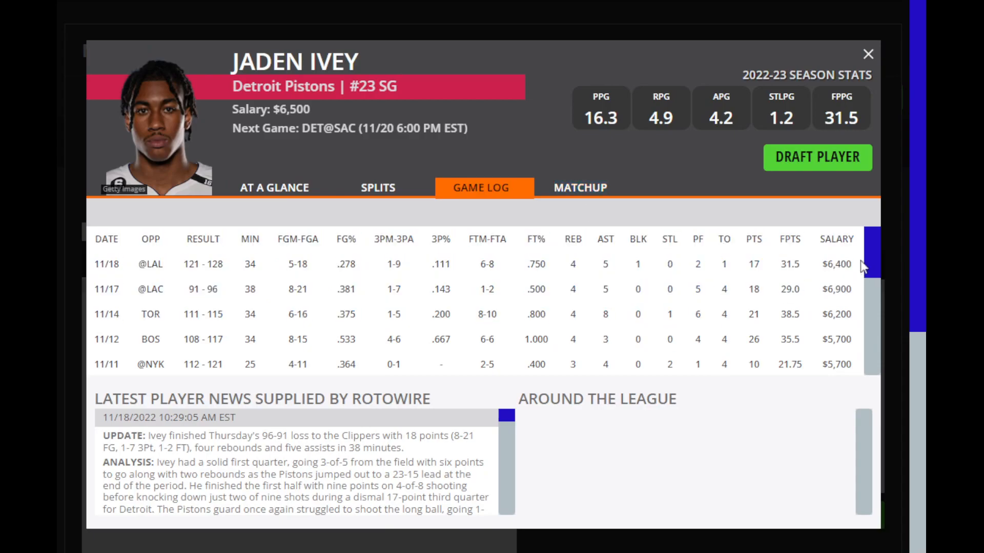
{"action": "left_click_drag", "start_coordinate": [870, 253], "coordinate": [874, 221]}
{"action": "left_click_drag", "start_coordinate": [871, 240], "coordinate": [876, 171]}
{"action": "left_click", "coordinate": [872, 300]}
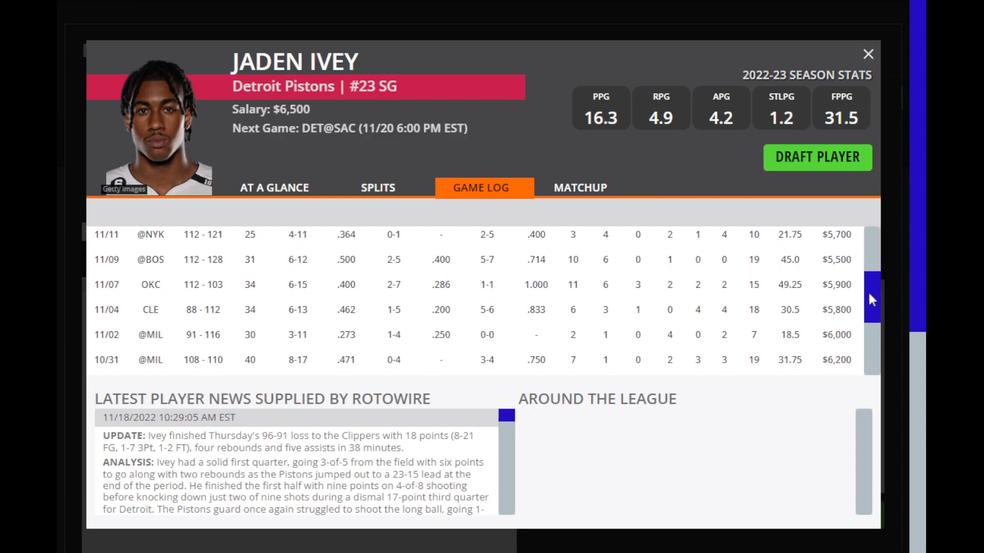
{"action": "left_click_drag", "start_coordinate": [872, 300], "coordinate": [862, 136]}
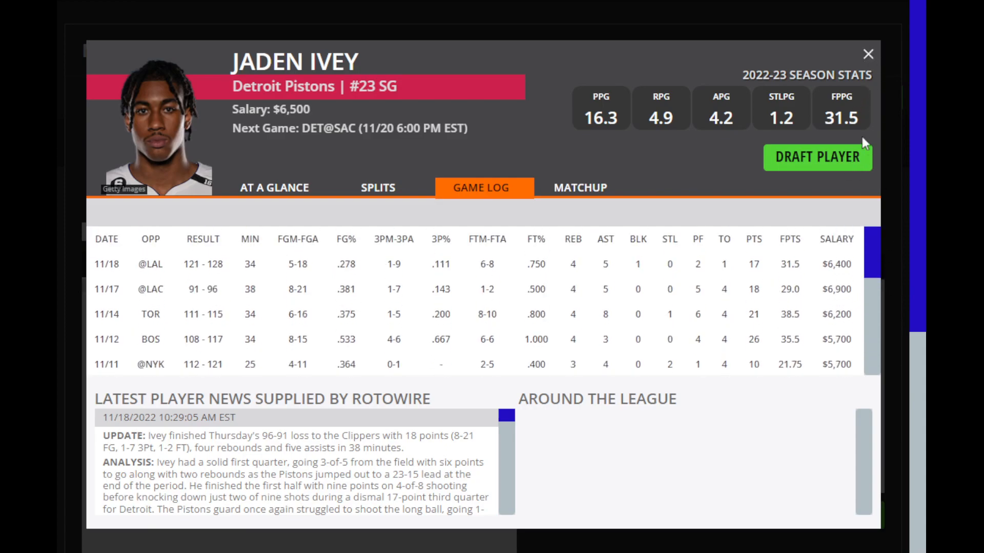
{"action": "left_click", "coordinate": [868, 52]}
Replace the search with Hamidou Diallo and examine his recent minutes and fantasy points in the game log.
{"action": "key", "text": "ctrl+a"}
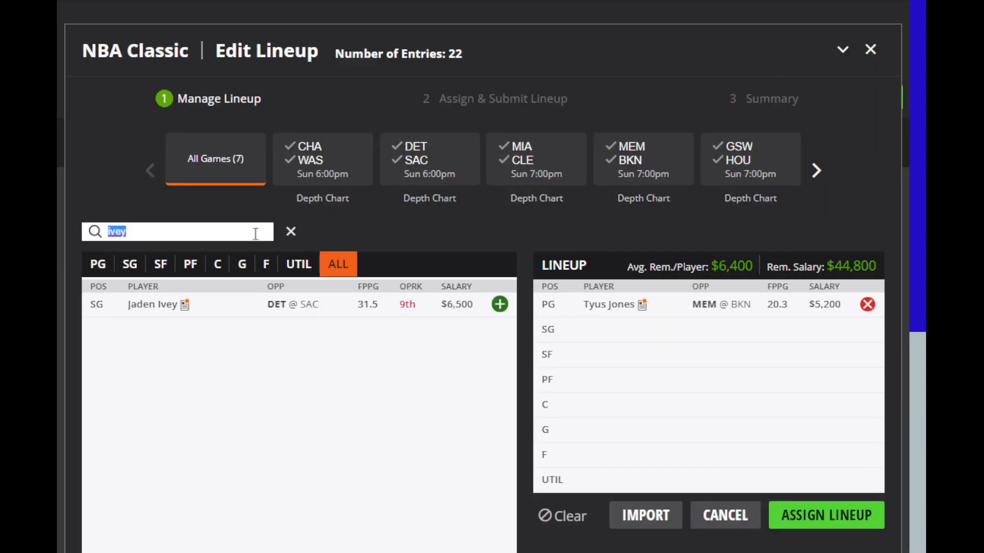
{"action": "key", "text": "BackSpace"}
{"action": "type", "text": "d"}
{"action": "key", "text": "BackSpace"}
{"action": "type", "text": "jam"}
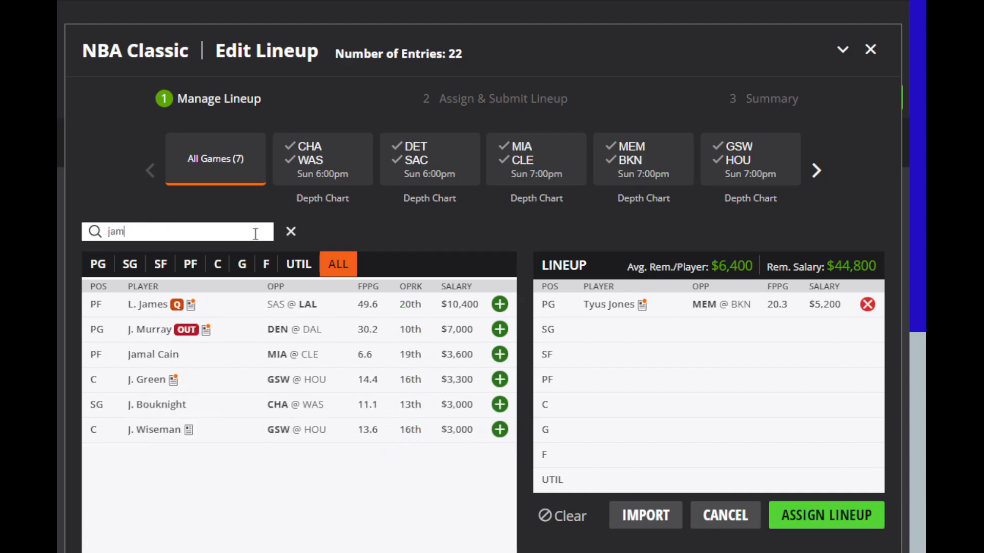
{"action": "key", "text": "BackSpace"}
{"action": "key", "text": "BackSpace"}
{"action": "key", "text": "BackSpace"}
{"action": "type", "text": "diall"}
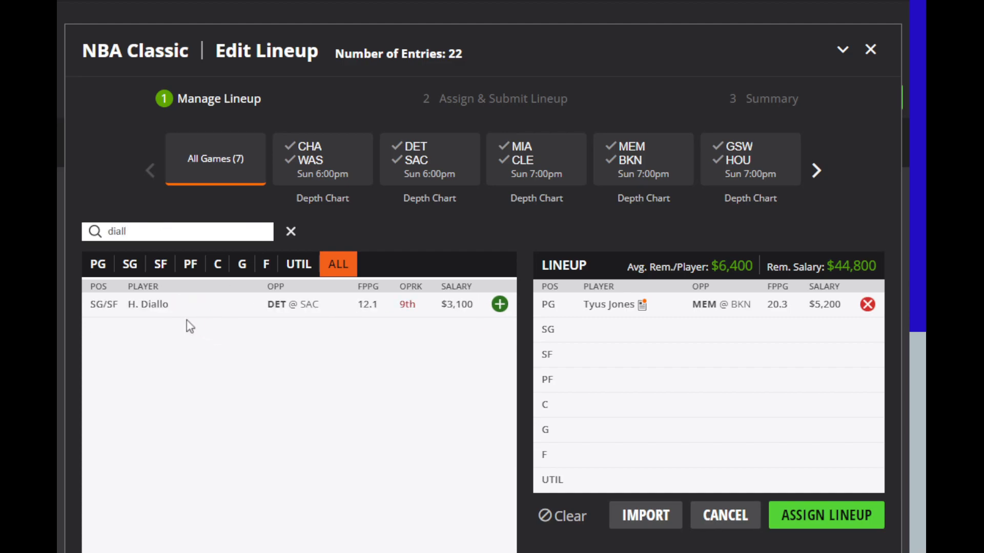
{"action": "left_click", "coordinate": [154, 307]}
{"action": "left_click", "coordinate": [502, 194]}
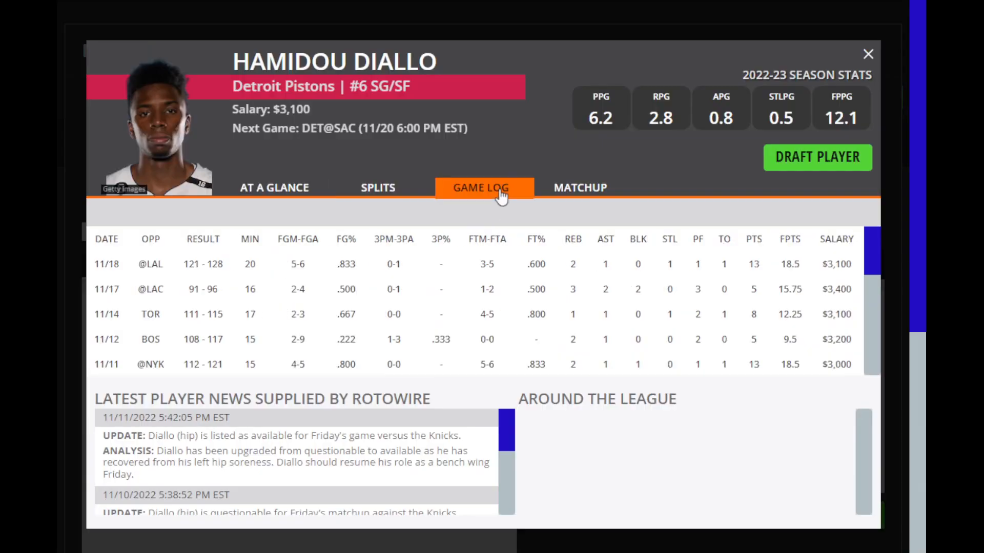
{"action": "mouse_move", "coordinate": [869, 236]}
{"action": "left_mouse_down"}
{"action": "mouse_move", "coordinate": [879, 347]}
{"action": "mouse_move", "coordinate": [870, 233]}
{"action": "left_mouse_up"}
{"action": "left_click", "coordinate": [867, 56]}
Find Alec Burks in the player pool and check his game log and latest news.
{"action": "double_click", "coordinate": [245, 227]}
{"action": "key", "text": "BackSpace"}
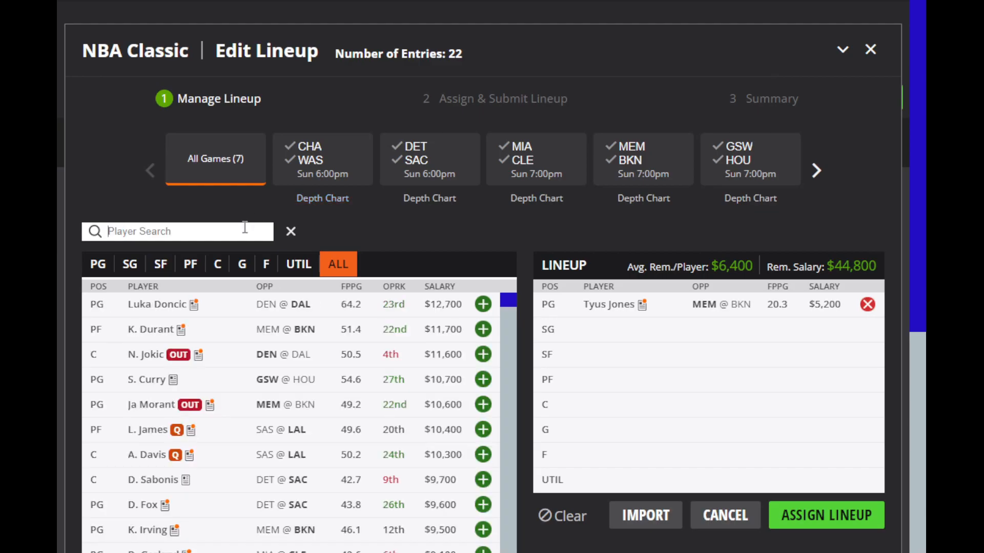
{"action": "type", "text": "bu"}
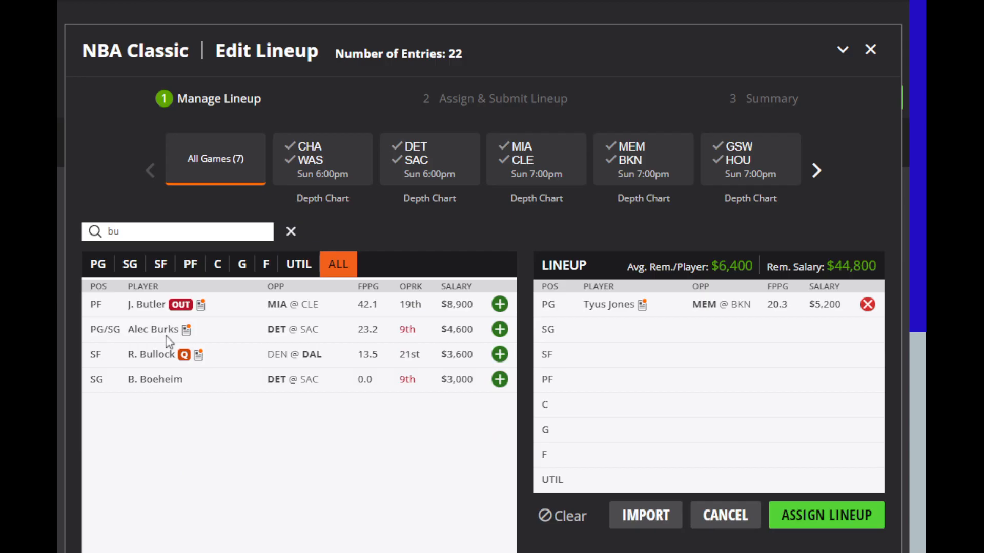
{"action": "left_click", "coordinate": [154, 330]}
{"action": "left_click", "coordinate": [480, 195]}
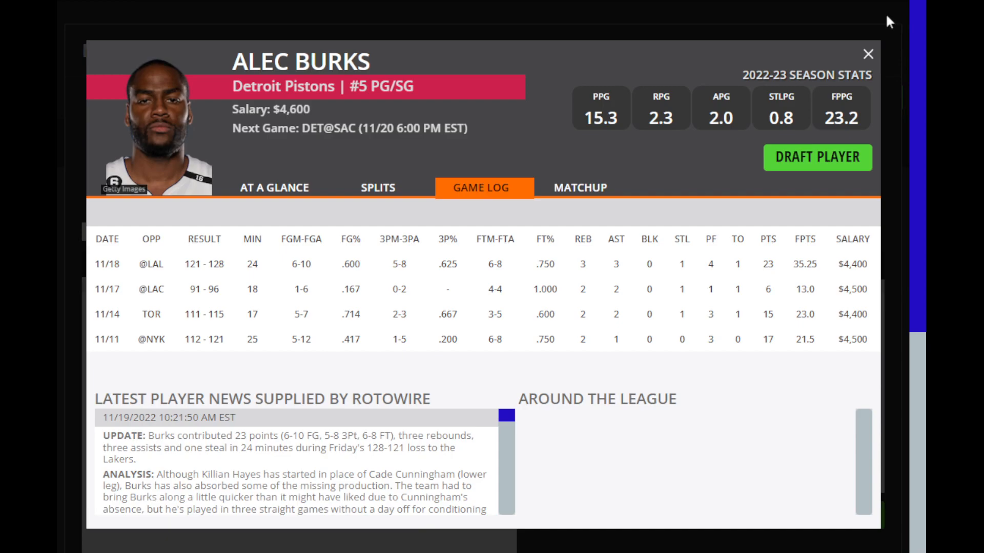
{"action": "left_click", "coordinate": [868, 54]}
Find Stephen Curry in the player pool and examine his game log for recent fantasy scores and salaries.
{"action": "left_click", "coordinate": [220, 229]}
{"action": "key", "text": "shift+Left"}
{"action": "key", "text": "shift+Left"}
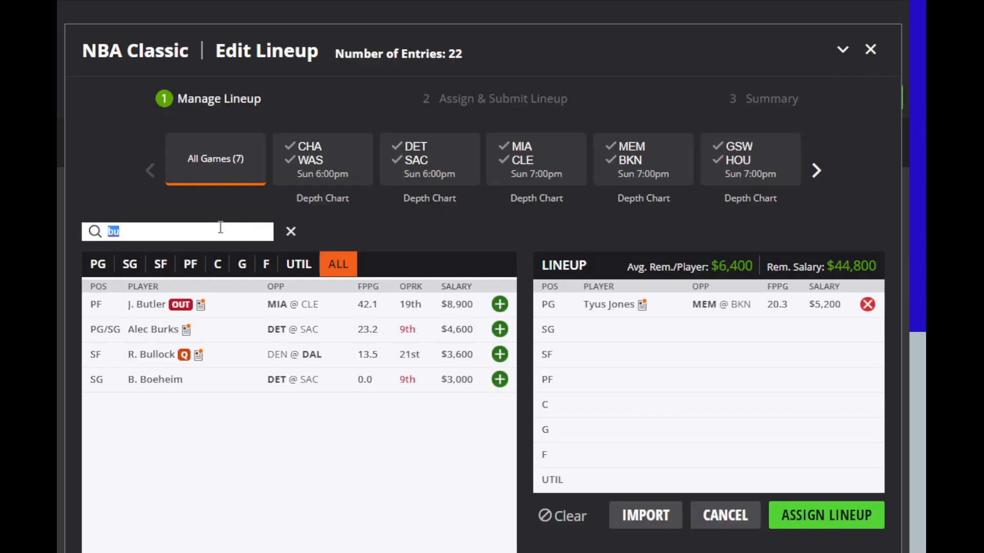
{"action": "key", "text": "BackSpace"}
{"action": "type", "text": "cu"}
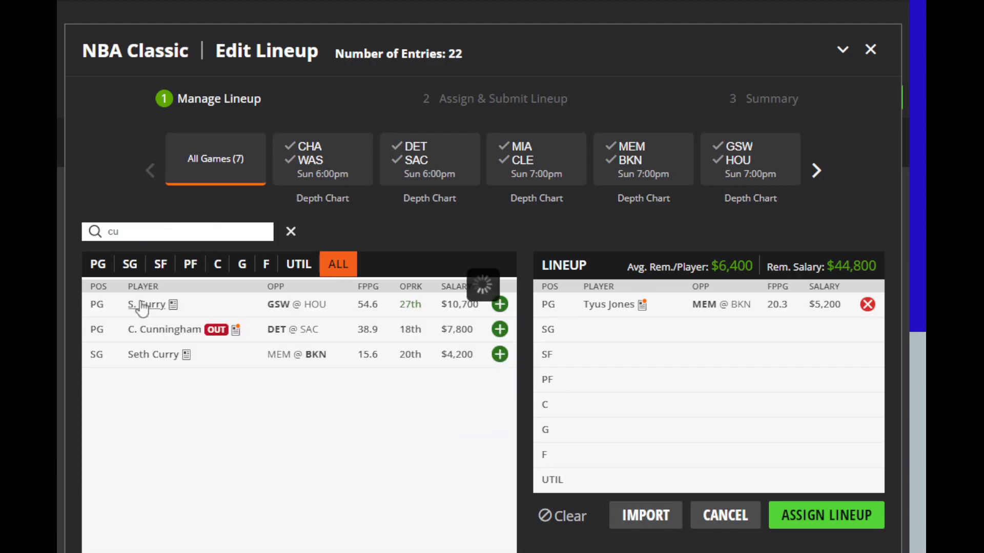
{"action": "left_click", "coordinate": [144, 304]}
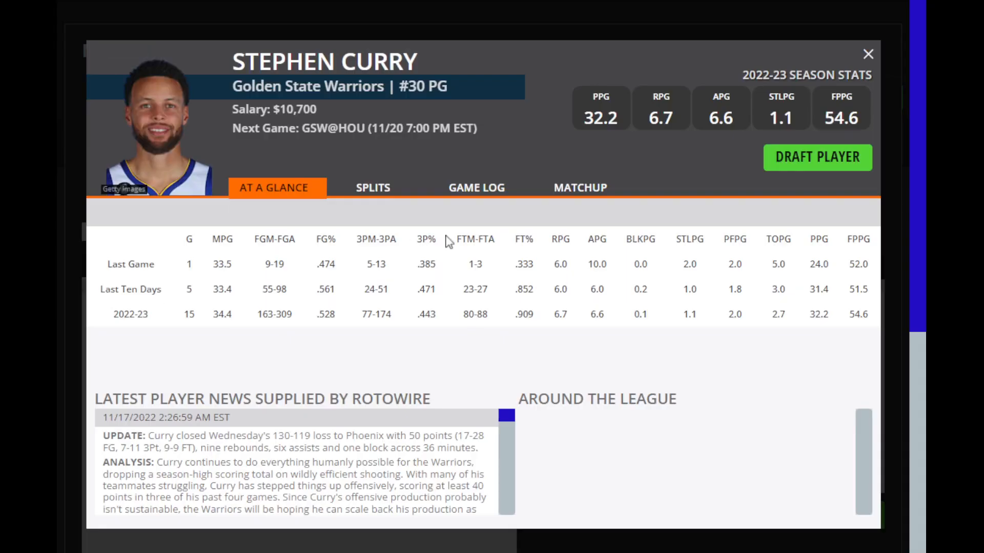
{"action": "left_click", "coordinate": [482, 190]}
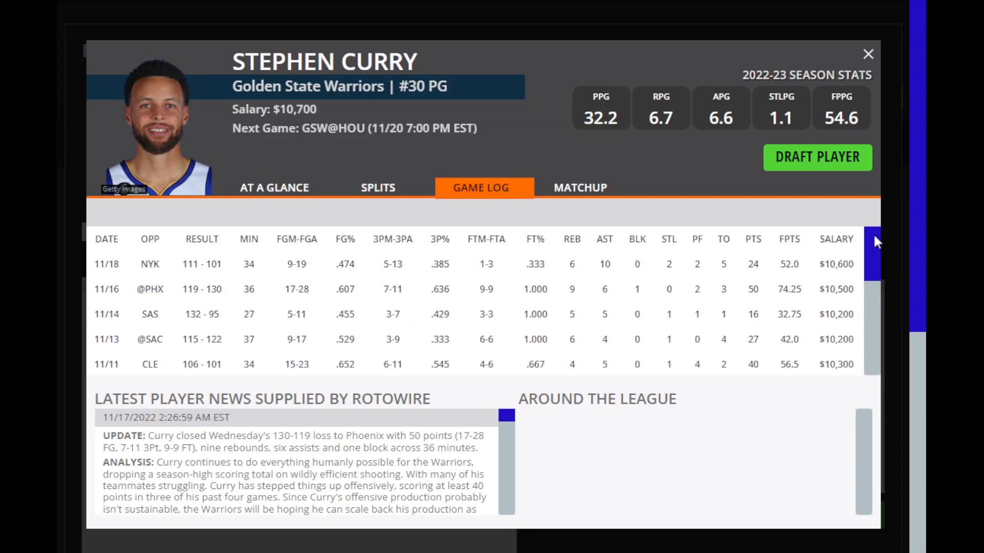
{"action": "left_click_drag", "start_coordinate": [873, 232], "coordinate": [874, 106]}
{"action": "left_click", "coordinate": [869, 55]}
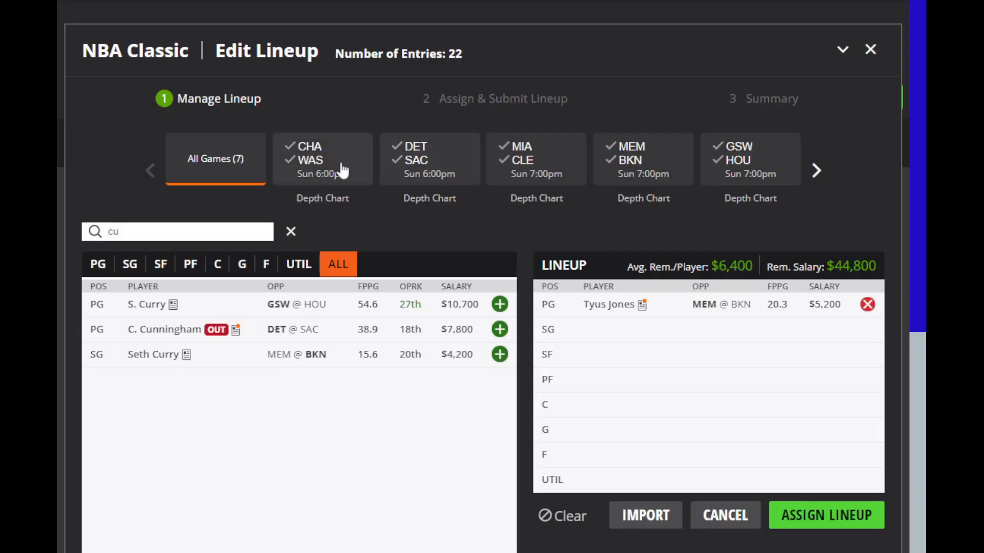
Search for Klay Thompson and read through his game log, closing his player card when done.
{"action": "key", "text": "ctrl+a"}
{"action": "type", "text": "klay"}
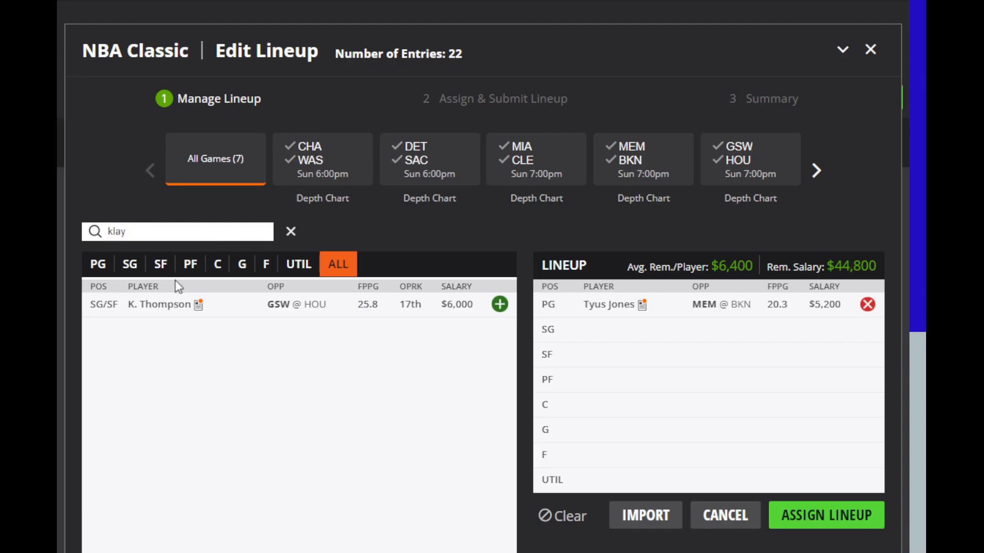
{"action": "left_click", "coordinate": [159, 304]}
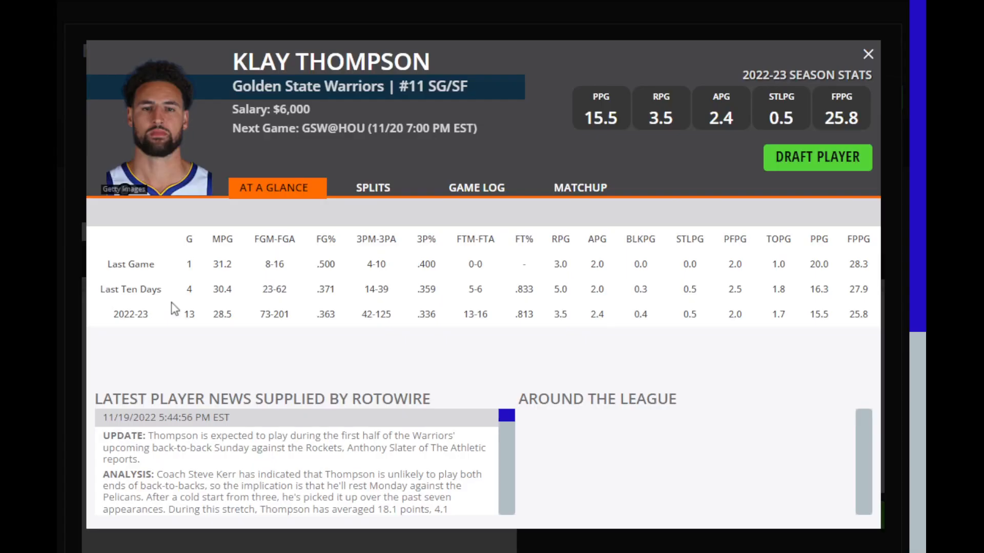
{"action": "left_click", "coordinate": [482, 198]}
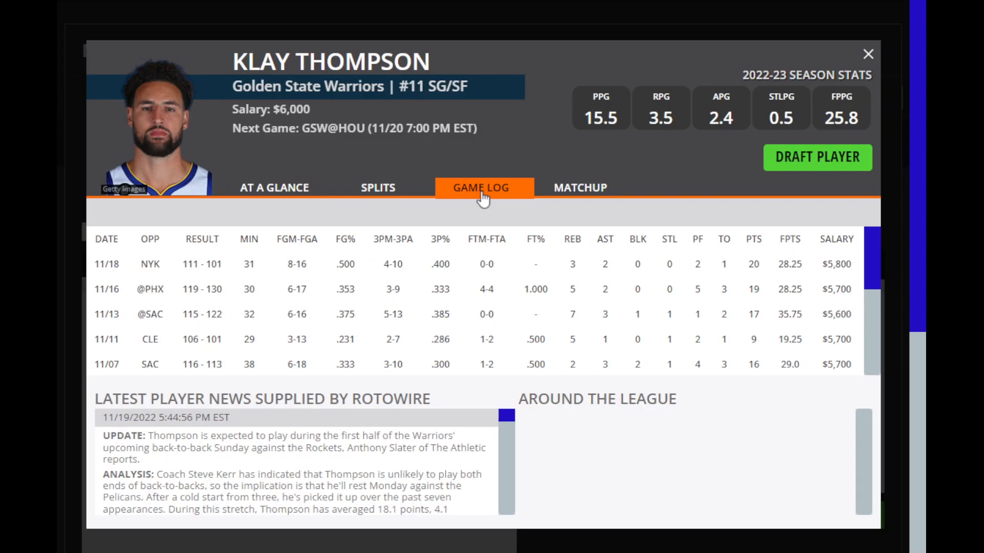
{"action": "scroll", "coordinate": [879, 314], "scroll_direction": "down", "scroll_amount": 1}
{"action": "scroll", "coordinate": [871, 310], "scroll_direction": "down", "scroll_amount": 2}
{"action": "scroll", "coordinate": [870, 308], "scroll_direction": "down", "scroll_amount": 2}
{"action": "scroll", "coordinate": [874, 297], "scroll_direction": "up", "scroll_amount": 2}
{"action": "scroll", "coordinate": [874, 296], "scroll_direction": "up", "scroll_amount": 2}
{"action": "left_click", "coordinate": [868, 54]}
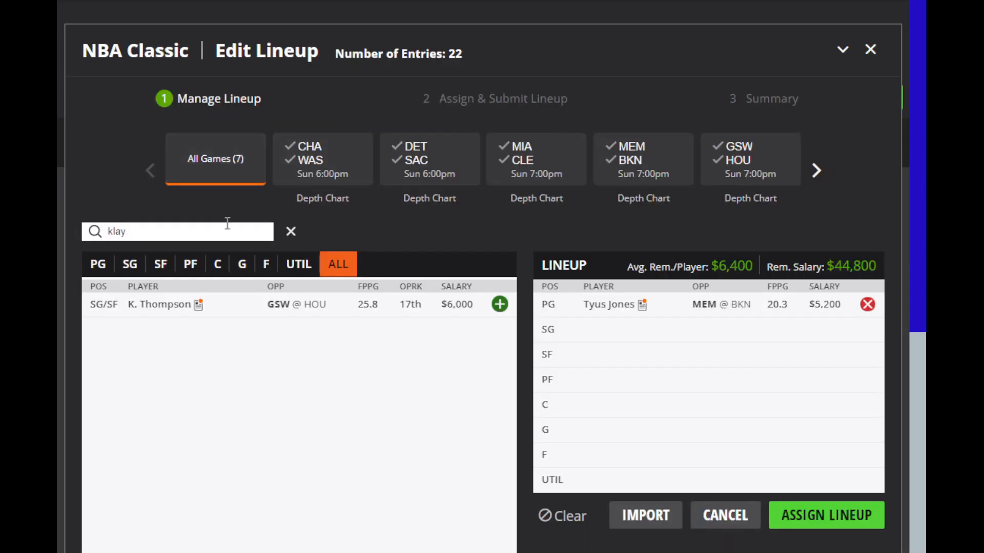
Search for Draymond Green and review the recent games in his game log.
{"action": "triple_click", "coordinate": [232, 232]}
{"action": "type", "text": "dray"}
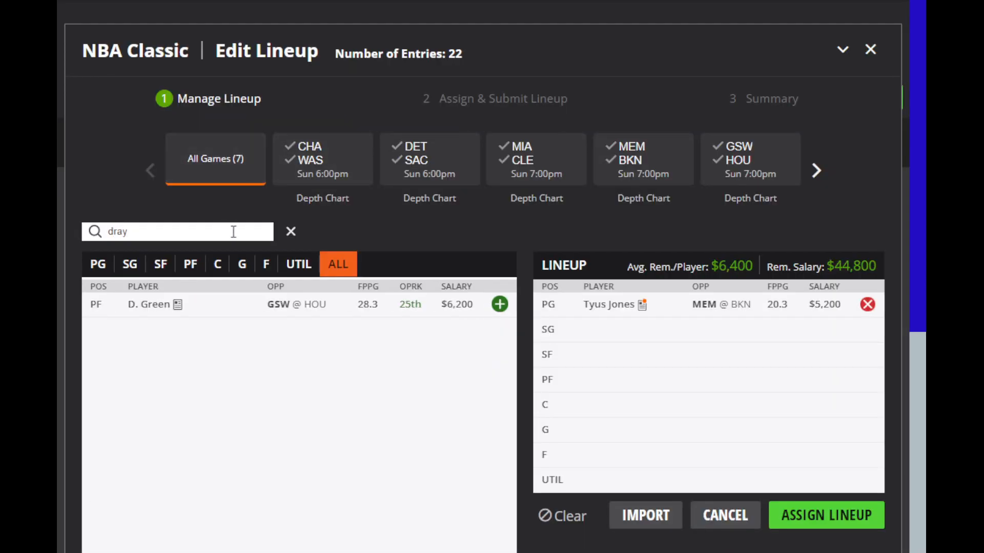
{"action": "left_click", "coordinate": [149, 307]}
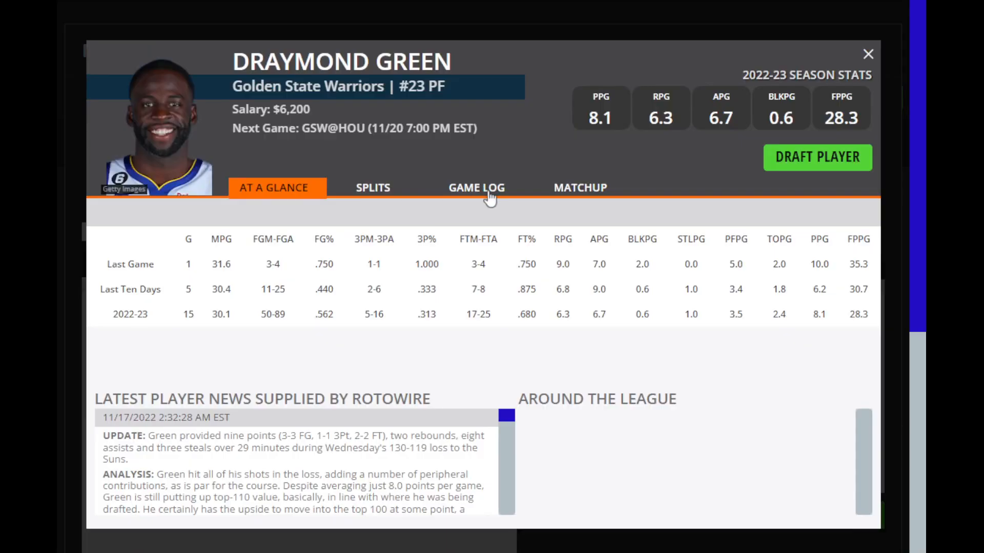
{"action": "left_click", "coordinate": [490, 199]}
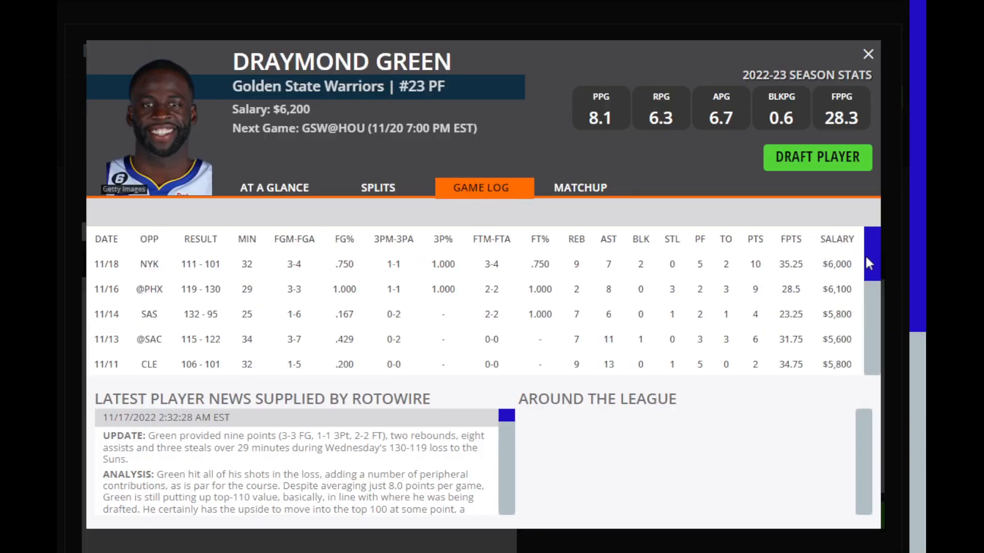
{"action": "left_click_drag", "start_coordinate": [869, 263], "coordinate": [867, 186]}
{"action": "left_click", "coordinate": [867, 57]}
Look up Eric Gordon of the Houston Rockets and check his game log for recent fantasy production.
{"action": "double_click", "coordinate": [239, 234]}
{"action": "key", "text": "BackSpace"}
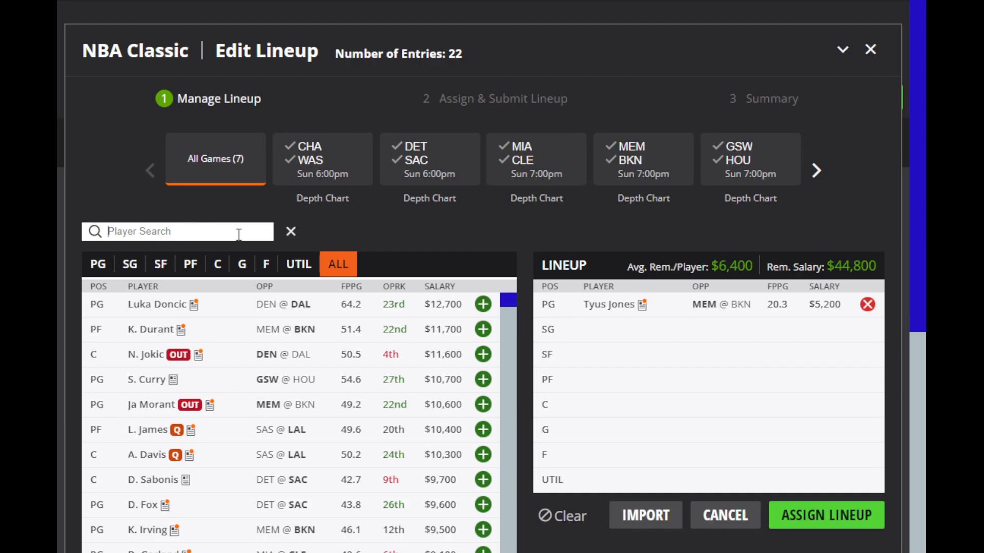
{"action": "type", "text": "eric"}
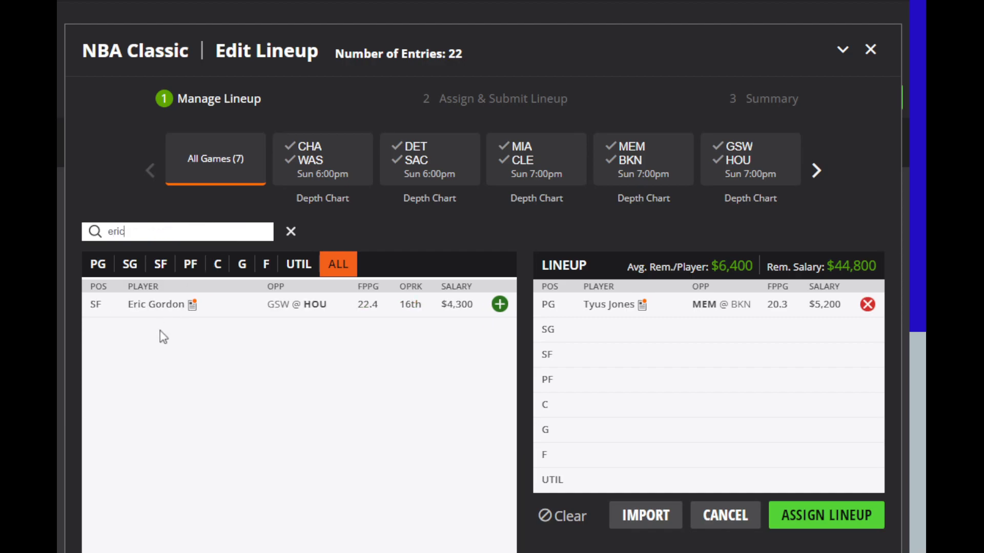
{"action": "left_click", "coordinate": [163, 307]}
{"action": "left_click", "coordinate": [463, 183]}
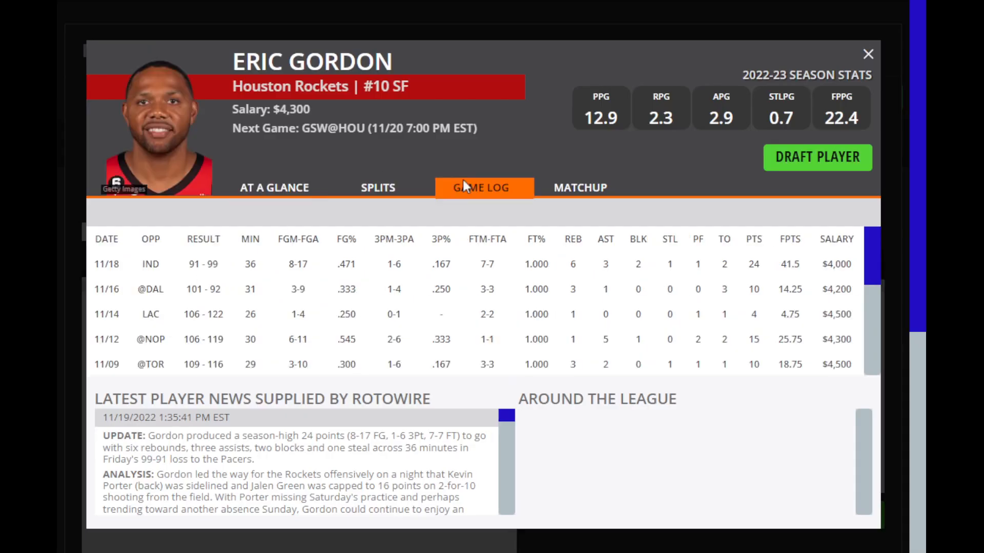
{"action": "scroll", "coordinate": [781, 284], "scroll_direction": "down", "scroll_amount": 1}
{"action": "scroll", "coordinate": [781, 283], "scroll_direction": "up", "scroll_amount": 1}
{"action": "left_click", "coordinate": [869, 54]}
Search the player pool for Bojan Bogdanovic and review the recent games in his game log.
{"action": "double_click", "coordinate": [238, 235]}
{"action": "key", "text": "BackSpace"}
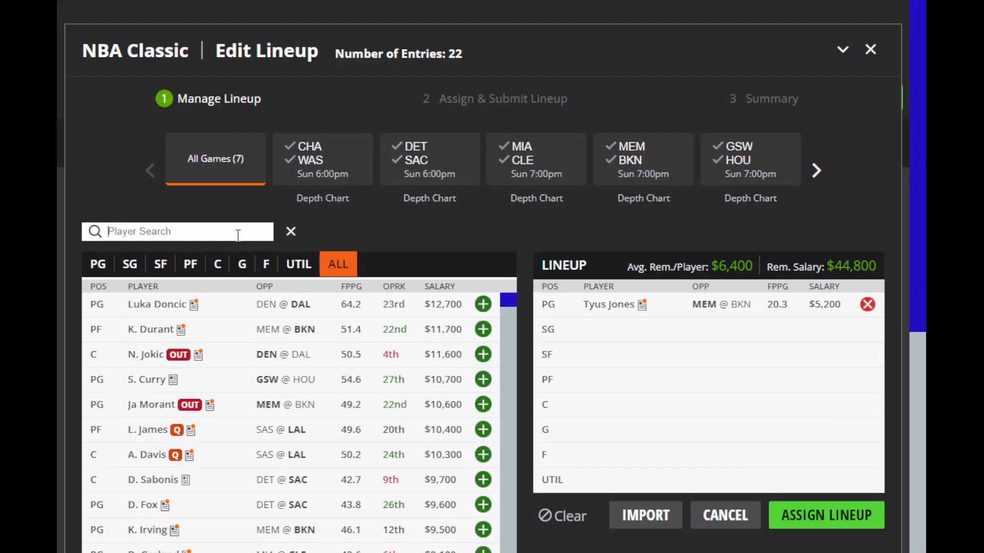
{"action": "type", "text": "boj"}
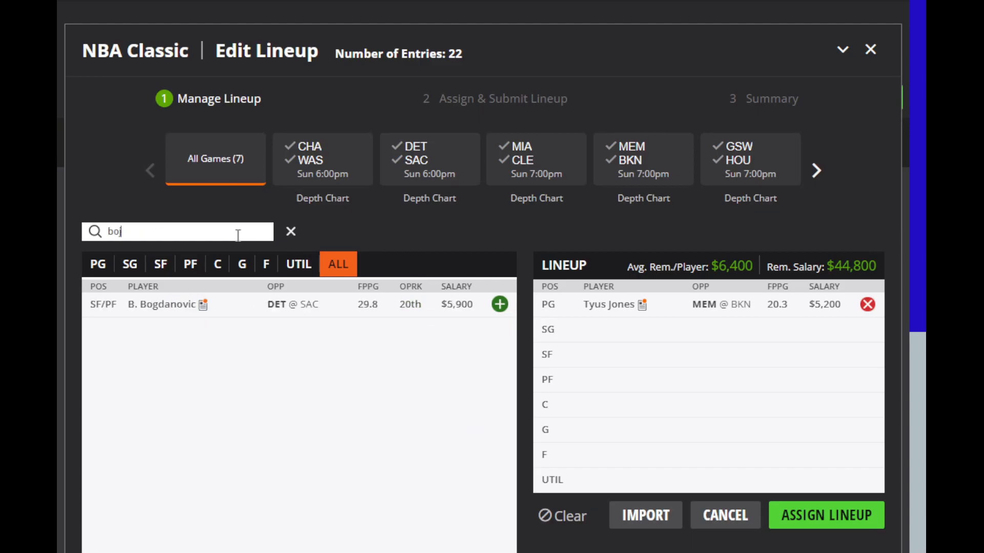
{"action": "left_click", "coordinate": [160, 307]}
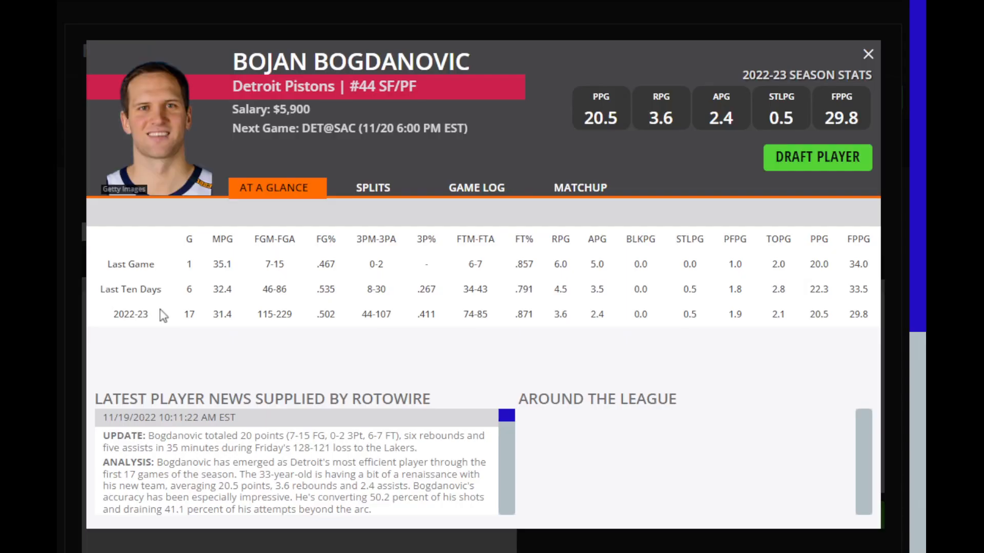
{"action": "left_click", "coordinate": [481, 191]}
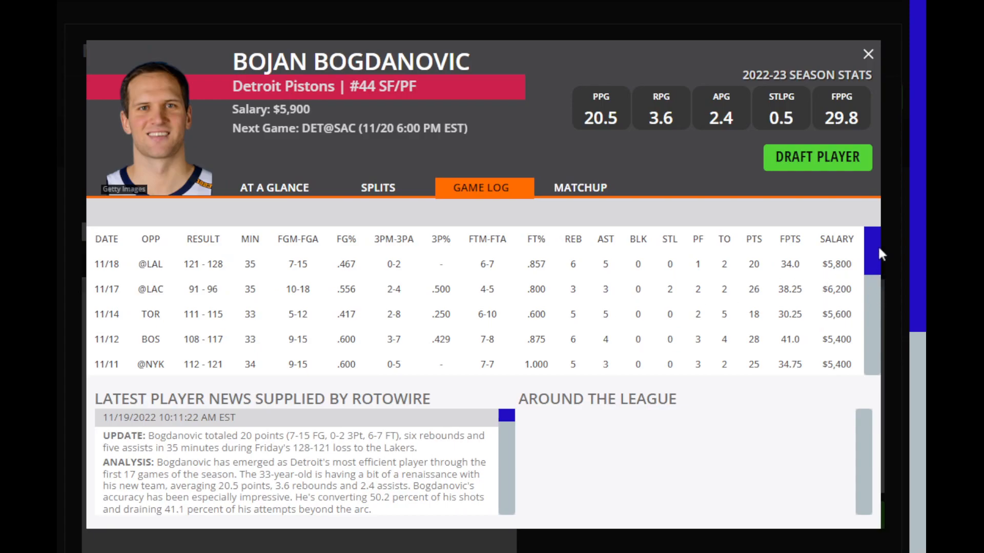
{"action": "left_click_drag", "start_coordinate": [879, 251], "coordinate": [870, 143]}
{"action": "left_click", "coordinate": [868, 57]}
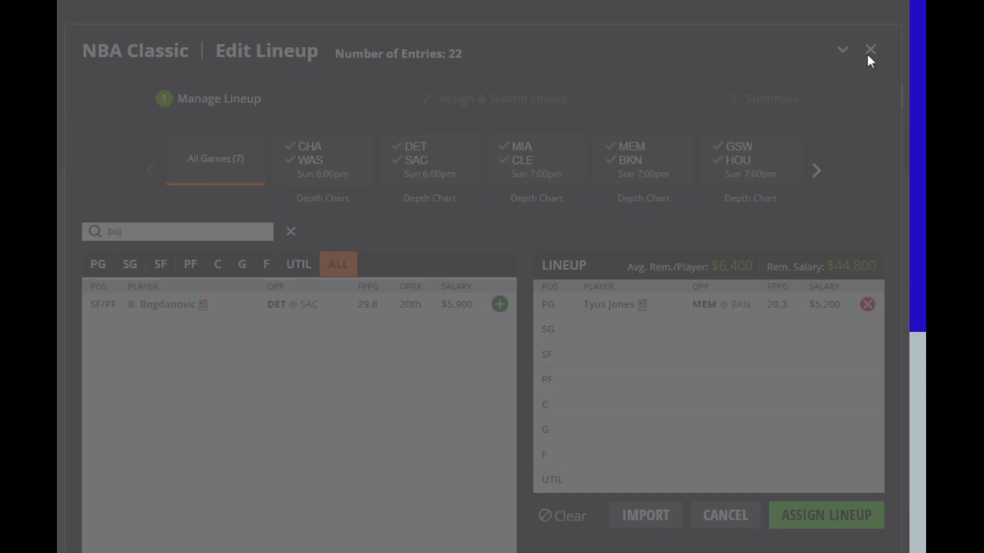
Look up Bruce Brown of the Denver Nuggets and check his game log for recent fantasy scores and salaries.
{"action": "double_click", "coordinate": [230, 233]}
{"action": "key", "text": "BackSpace"}
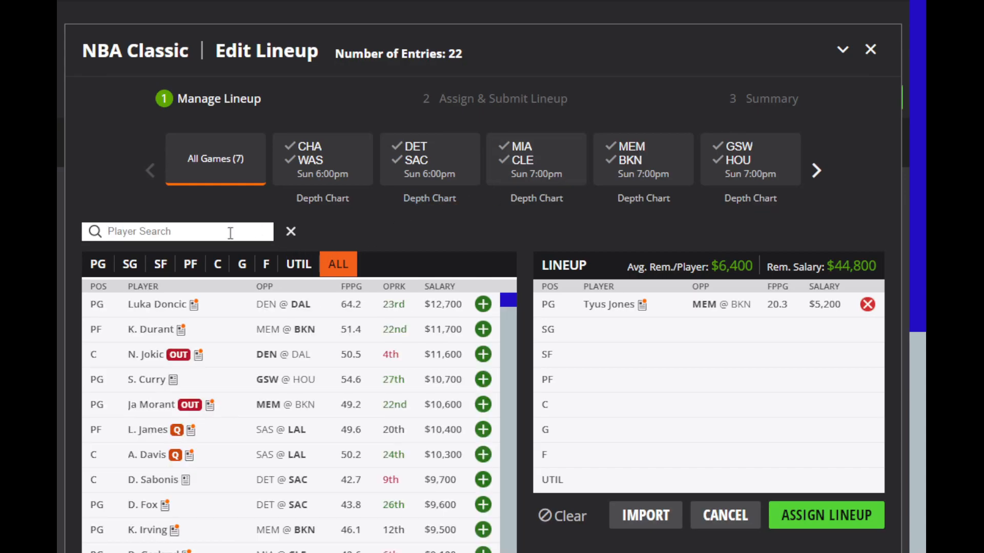
{"action": "type", "text": "bruc"}
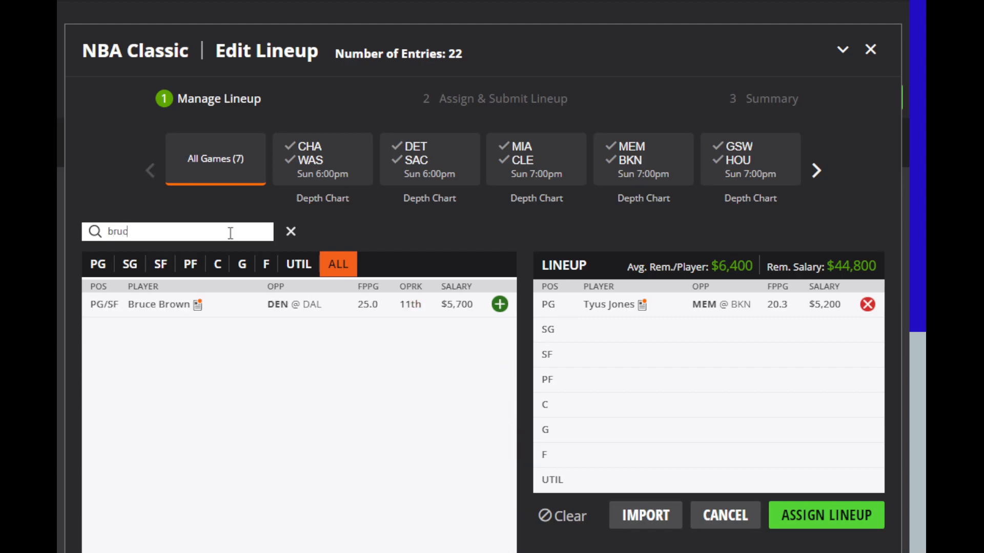
{"action": "left_click", "coordinate": [153, 308]}
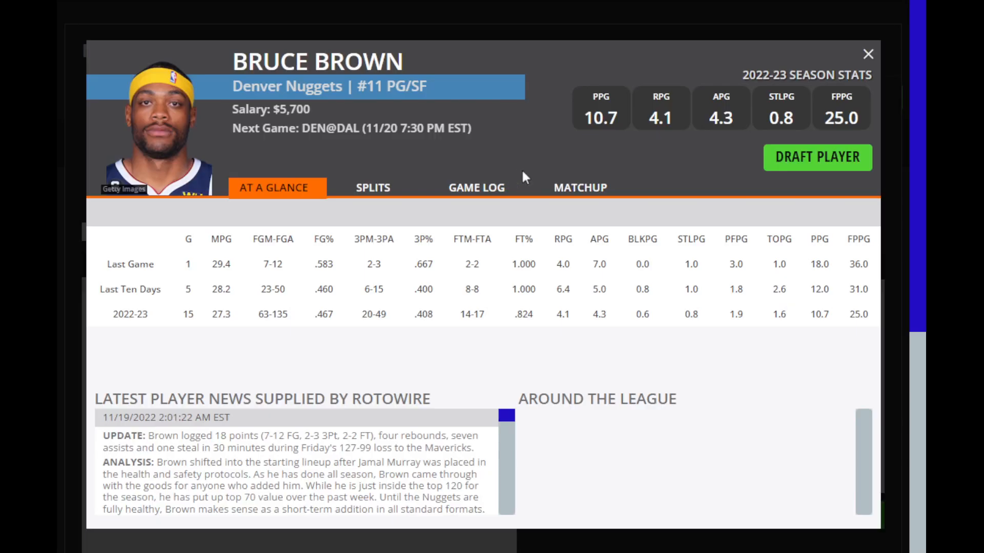
{"action": "left_click", "coordinate": [480, 188]}
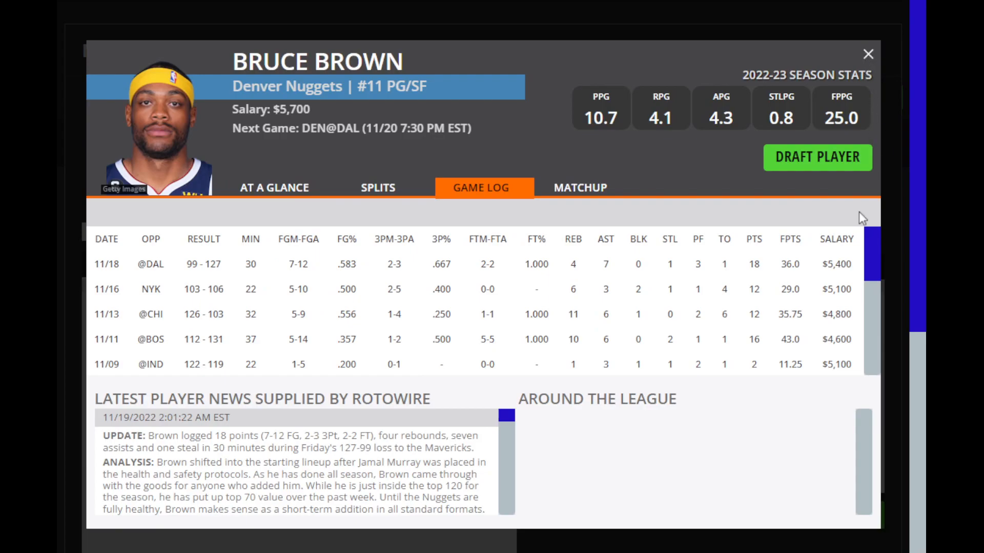
{"action": "left_click_drag", "start_coordinate": [868, 267], "coordinate": [862, 132]}
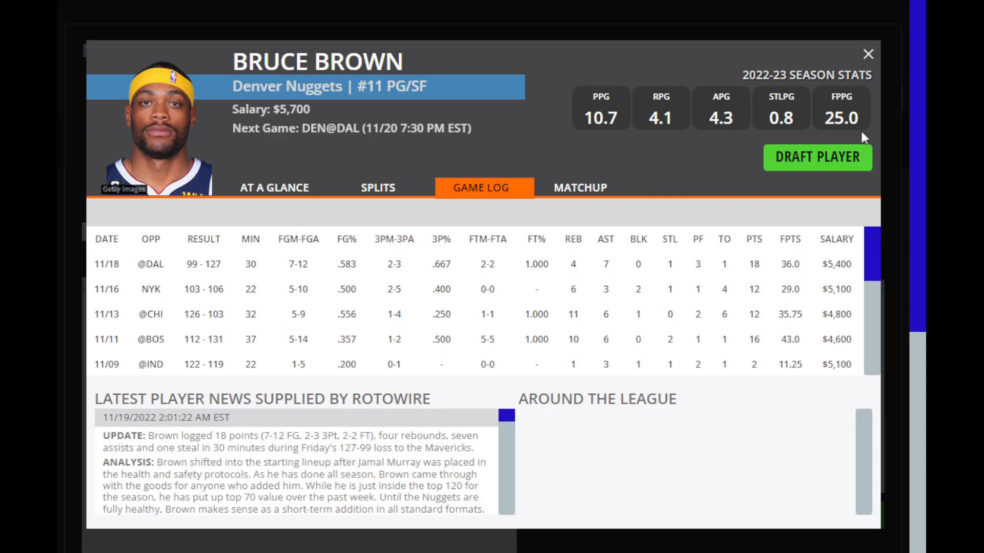
{"action": "left_click", "coordinate": [868, 54]}
Find Dillon Brooks of the Memphis Grizzlies and read through his game log, closing his player card when done.
{"action": "double_click", "coordinate": [235, 237]}
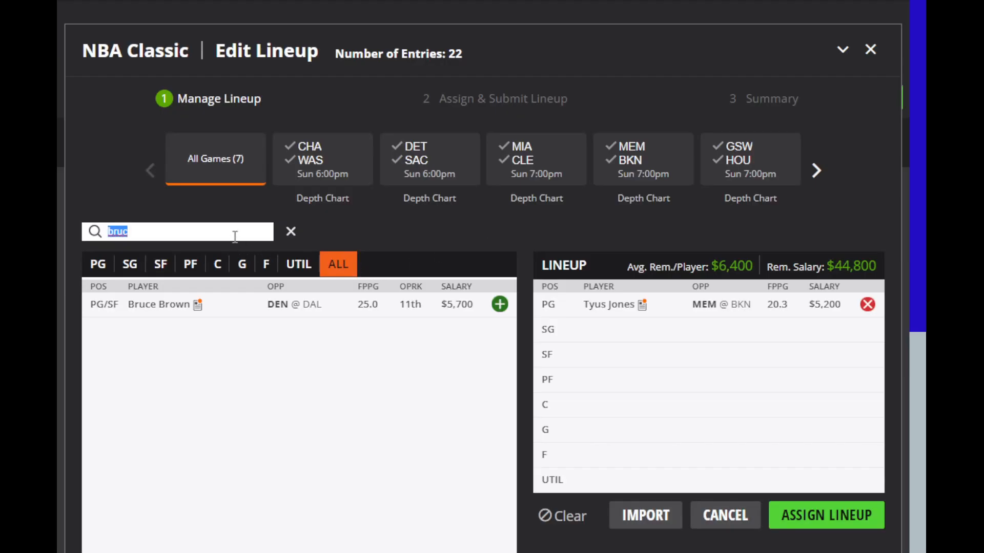
{"action": "key", "text": "BackSpace"}
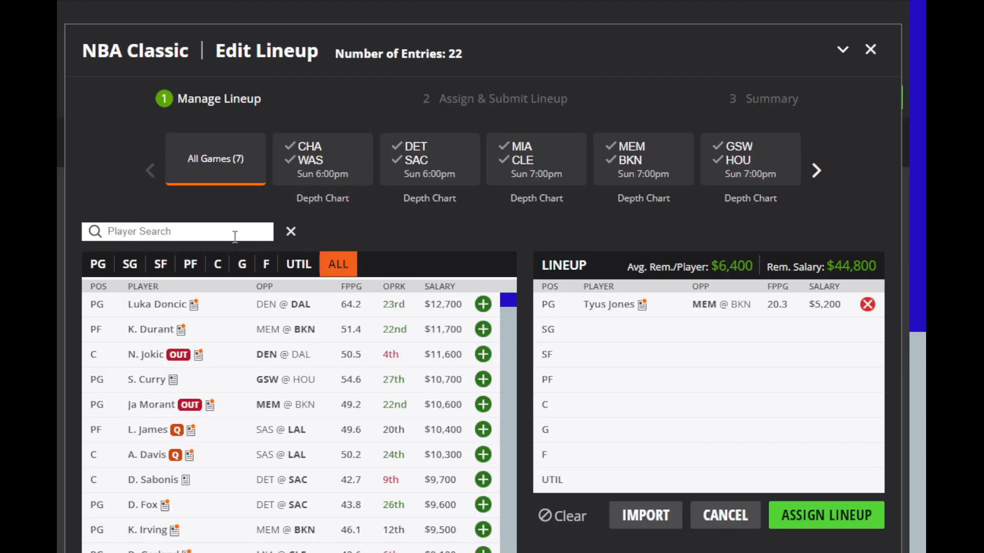
{"action": "type", "text": "dill"}
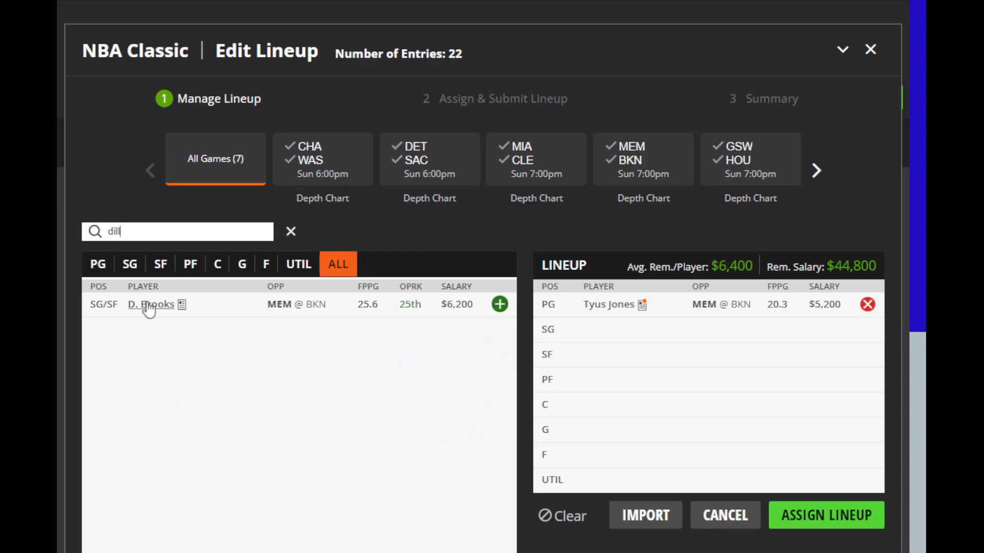
{"action": "left_click", "coordinate": [150, 306]}
{"action": "left_click", "coordinate": [487, 191]}
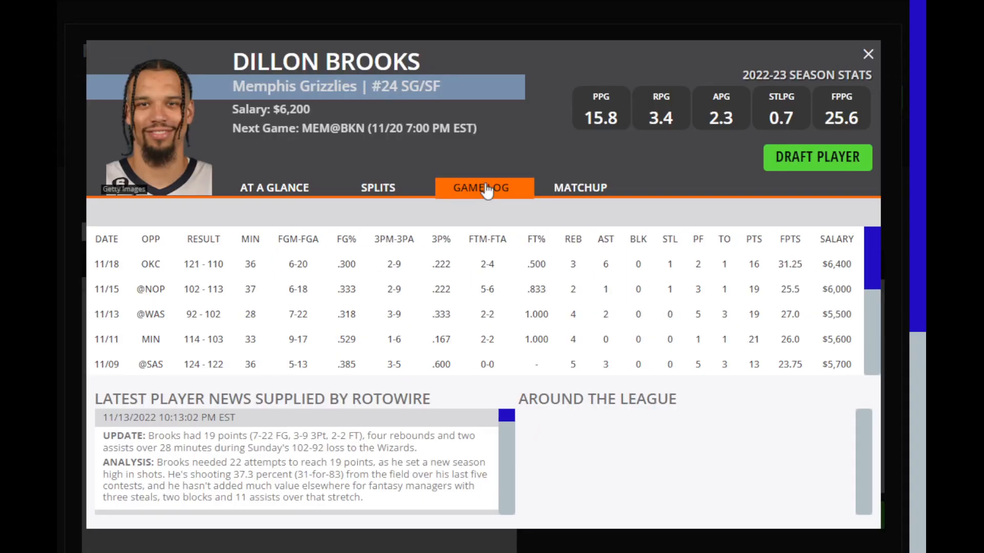
{"action": "left_click_drag", "start_coordinate": [874, 265], "coordinate": [873, 219]}
{"action": "left_click_drag", "start_coordinate": [871, 264], "coordinate": [874, 229]}
{"action": "left_click", "coordinate": [868, 54]}
Search for Dillon Brooks again and glance over the season and last-ten-days averages on his player card.
{"action": "double_click", "coordinate": [253, 231]}
{"action": "key", "text": "BackSpace"}
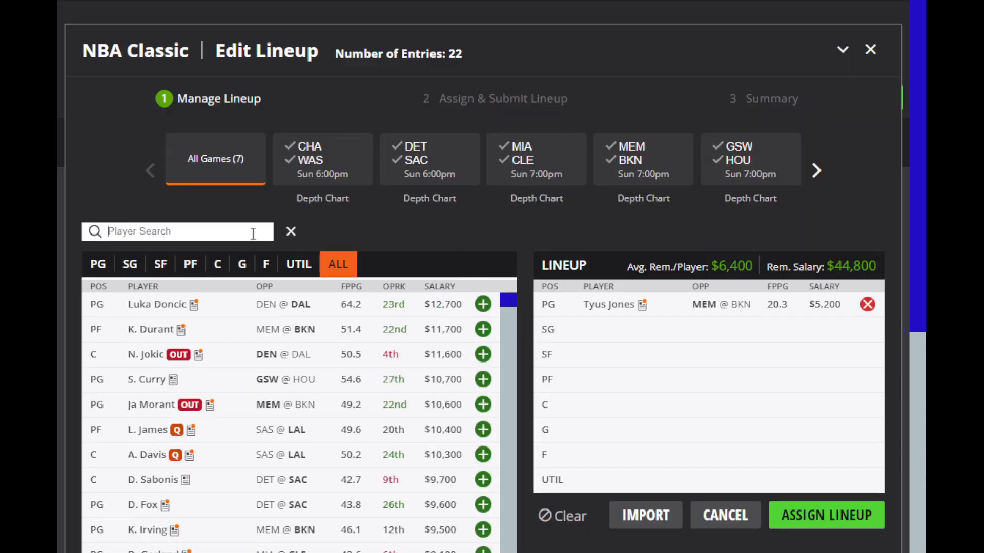
{"action": "type", "text": "dill"}
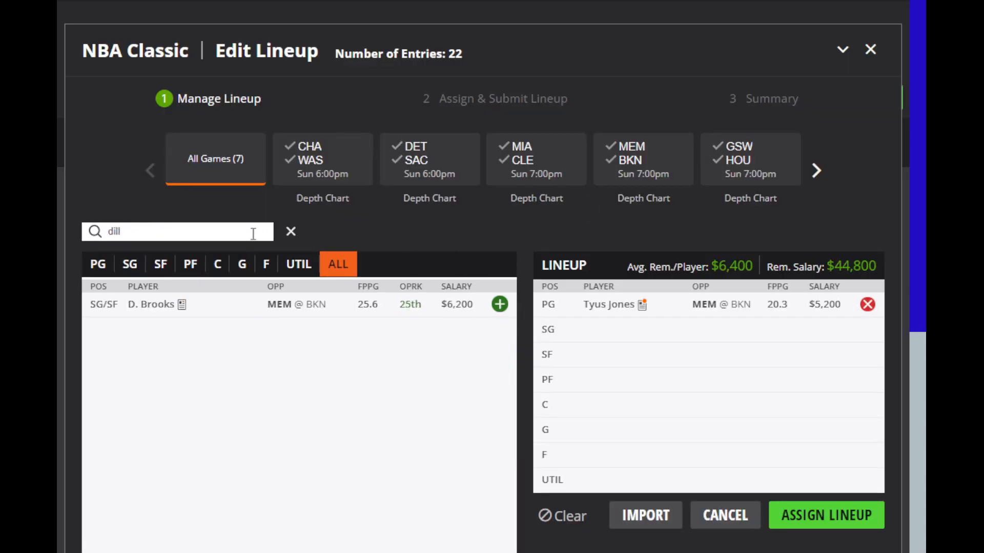
{"action": "left_click", "coordinate": [148, 305]}
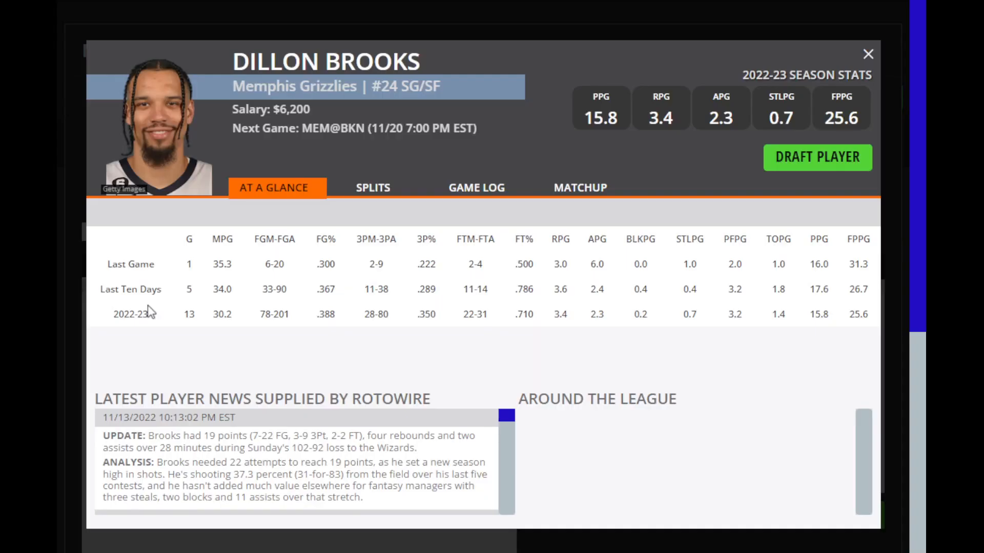
{"action": "left_click", "coordinate": [868, 54]}
Search for Brandon Clarke and examine his game log for recent minutes and fantasy points.
{"action": "double_click", "coordinate": [211, 229]}
{"action": "type", "text": "clar"}
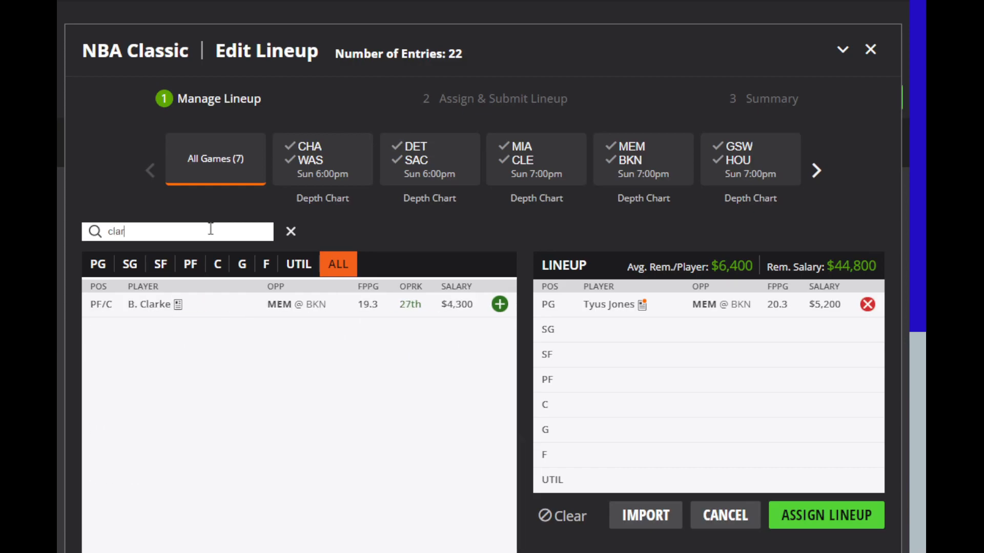
{"action": "left_click", "coordinate": [143, 305]}
{"action": "left_click", "coordinate": [480, 190]}
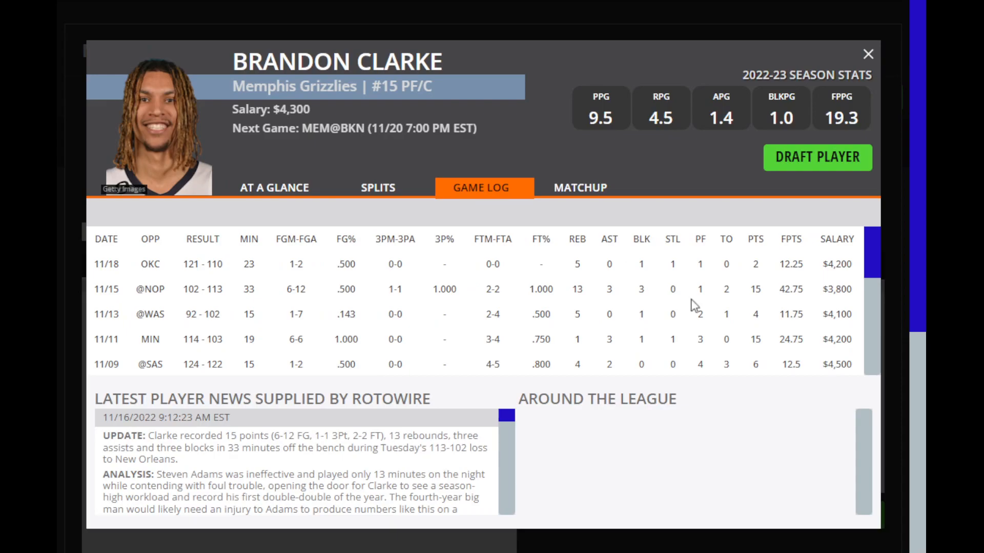
{"action": "left_click_drag", "start_coordinate": [874, 255], "coordinate": [879, 117]}
{"action": "left_click", "coordinate": [869, 57]}
Look up DeAndre Jordan of the Denver Nuggets and review his game log for recent fantasy production.
{"action": "double_click", "coordinate": [238, 232]}
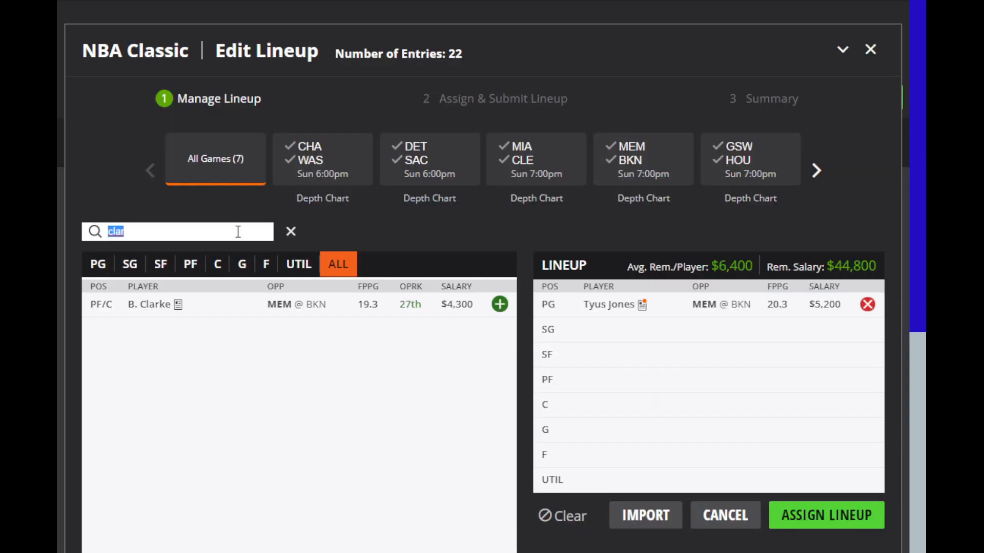
{"action": "key", "text": "BackSpace"}
{"action": "type", "text": "dea"}
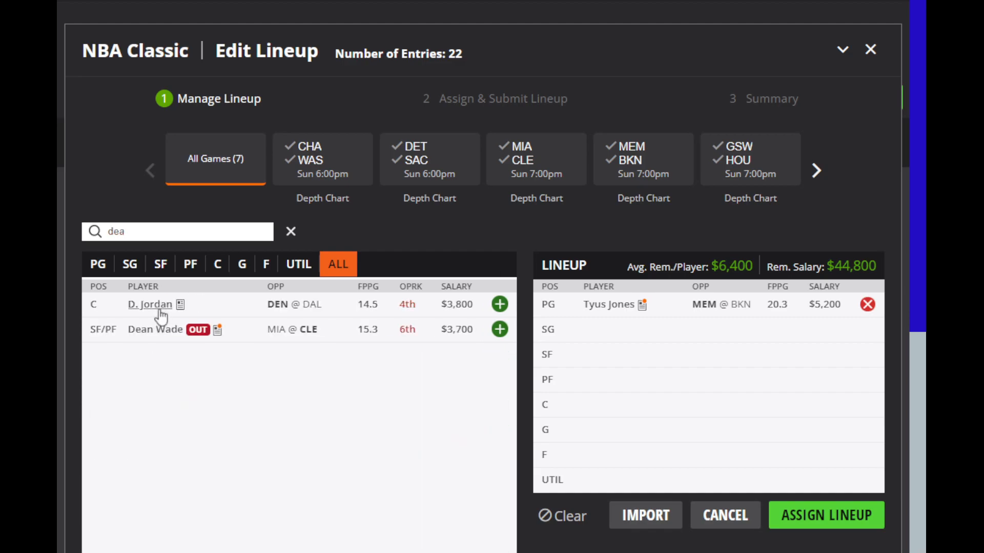
{"action": "left_click", "coordinate": [157, 304]}
{"action": "left_click", "coordinate": [485, 190]}
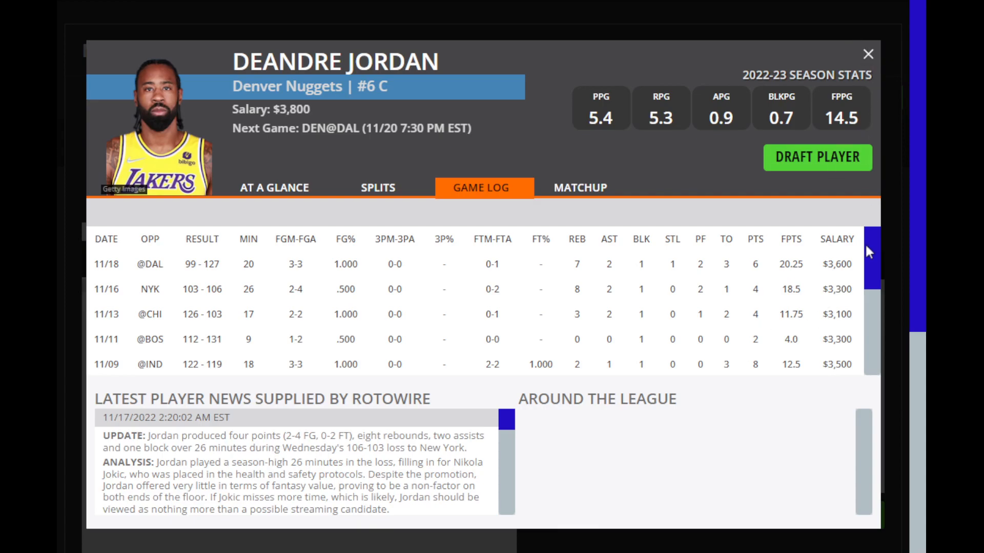
{"action": "left_click_drag", "start_coordinate": [865, 243], "coordinate": [862, 126]}
{"action": "left_click", "coordinate": [868, 53]}
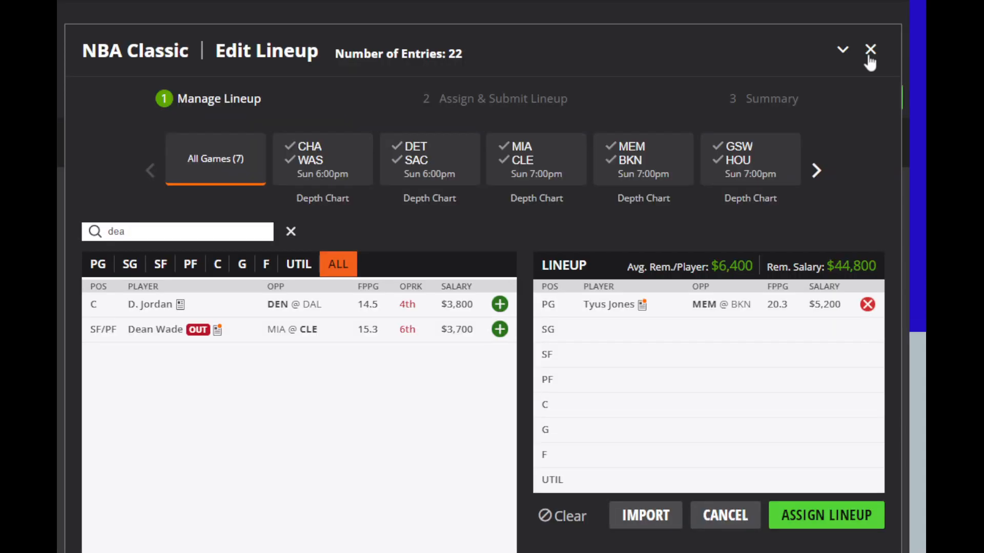
Find Jalen Duren of the Detroit Pistons and check the recent games in his game log.
{"action": "double_click", "coordinate": [231, 236]}
{"action": "key", "text": "BackSpace"}
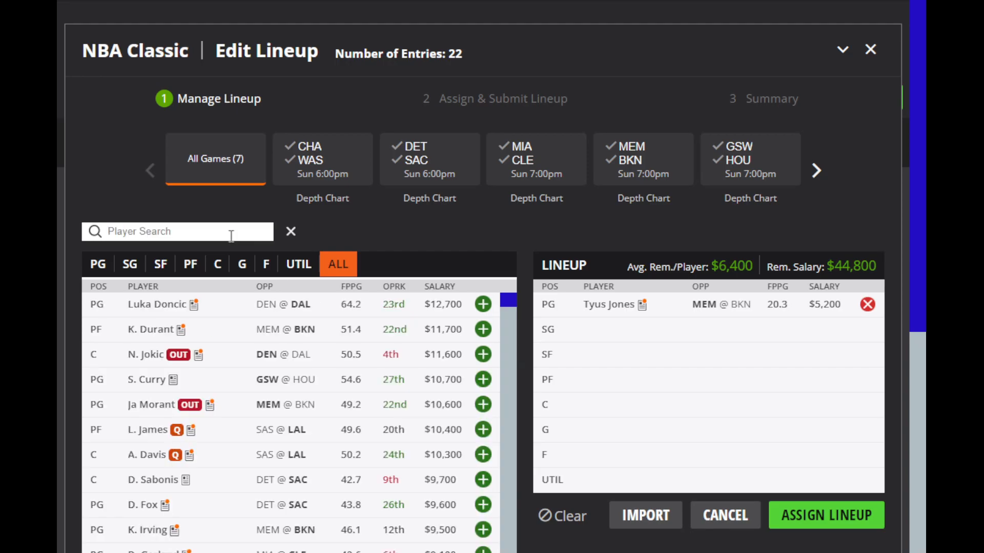
{"action": "type", "text": "duran"}
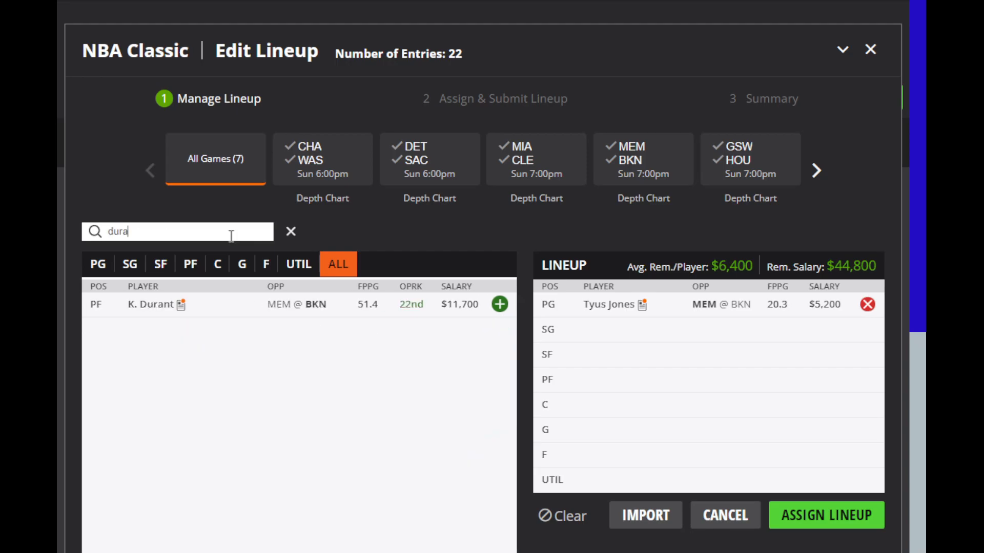
{"action": "key", "text": "BackSpace"}
{"action": "key", "text": "BackSpace"}
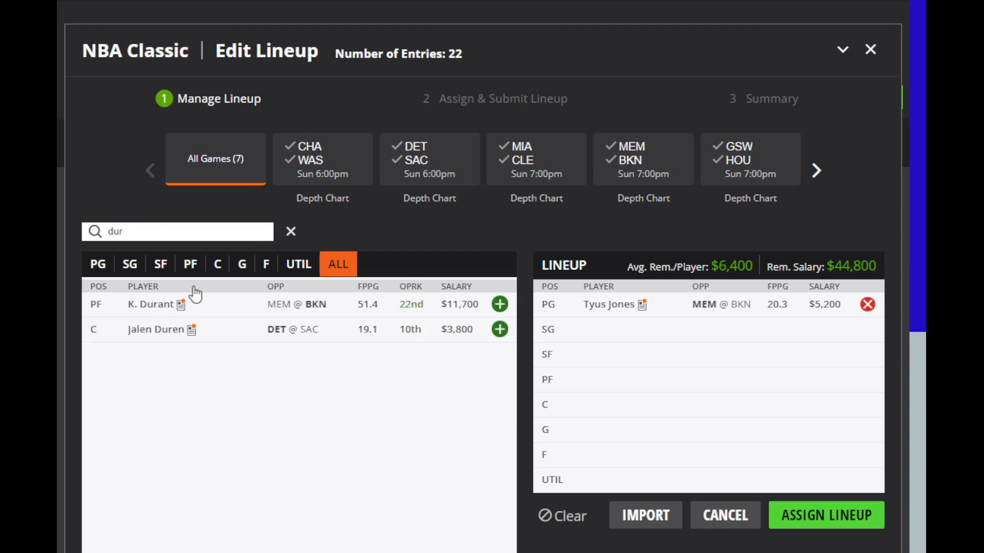
{"action": "left_click", "coordinate": [152, 332]}
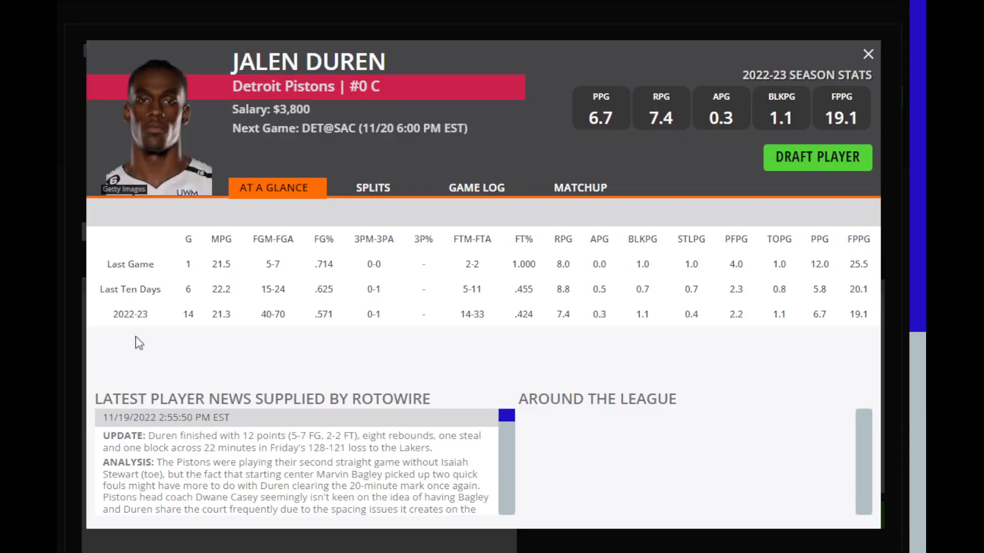
{"action": "left_click", "coordinate": [489, 199]}
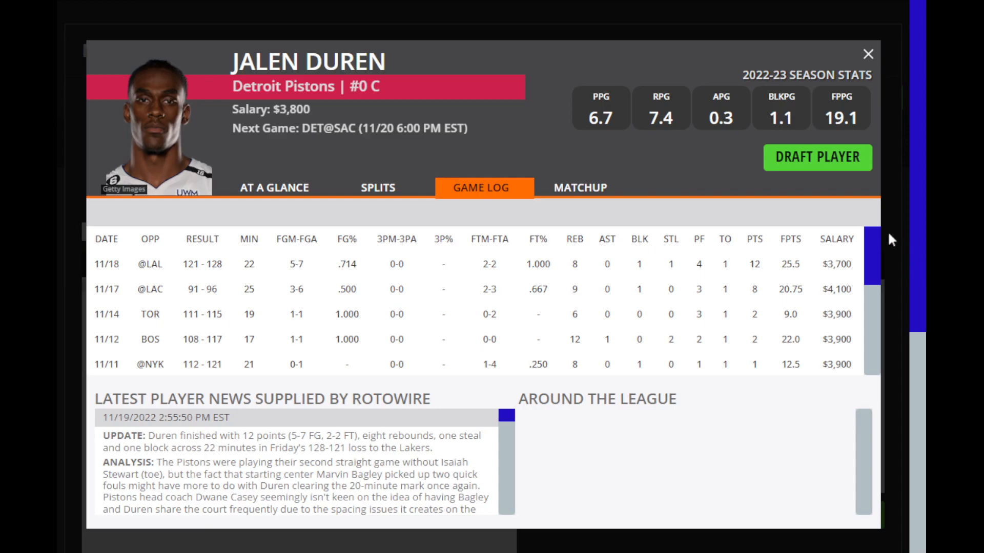
{"action": "left_click_drag", "start_coordinate": [869, 248], "coordinate": [883, 399]}
{"action": "left_click", "coordinate": [868, 54]}
Search for Jarrett Allen of the Cleveland Cavaliers and read through his game log.
{"action": "left_click", "coordinate": [246, 231]}
{"action": "key", "text": "BackSpace"}
{"action": "key", "text": "BackSpace"}
{"action": "key", "text": "BackSpace"}
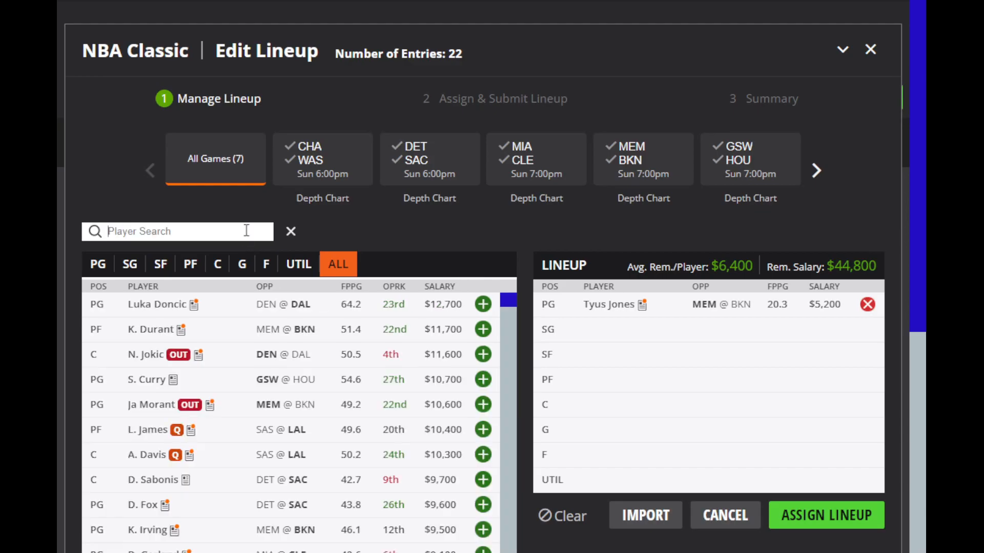
{"action": "type", "text": "jall"}
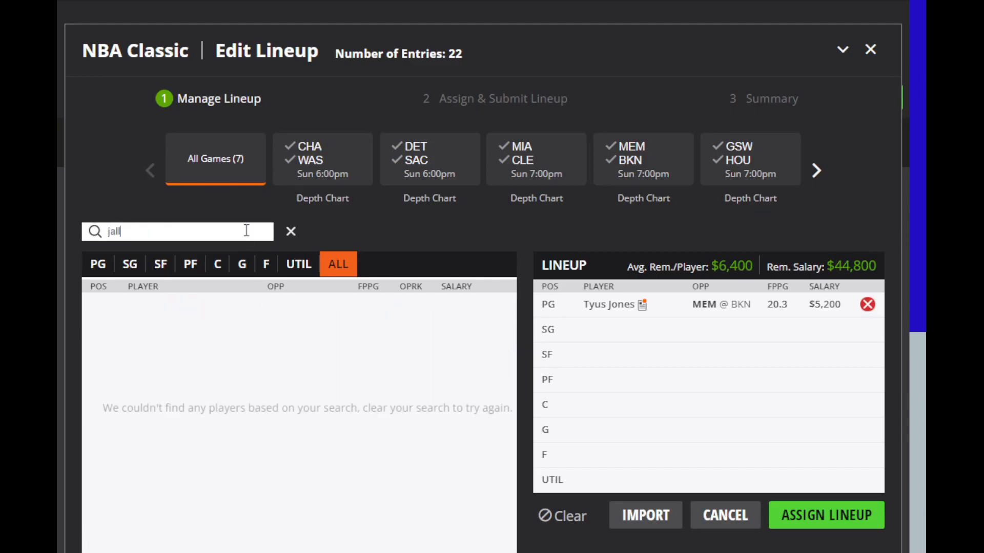
{"action": "key", "text": "BackSpace"}
{"action": "key", "text": "BackSpace"}
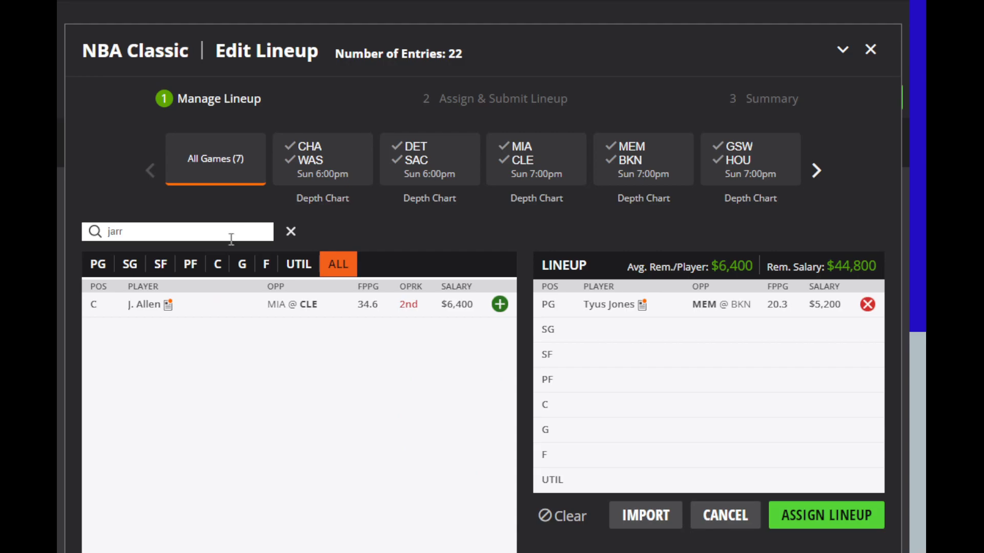
{"action": "left_click", "coordinate": [145, 305]}
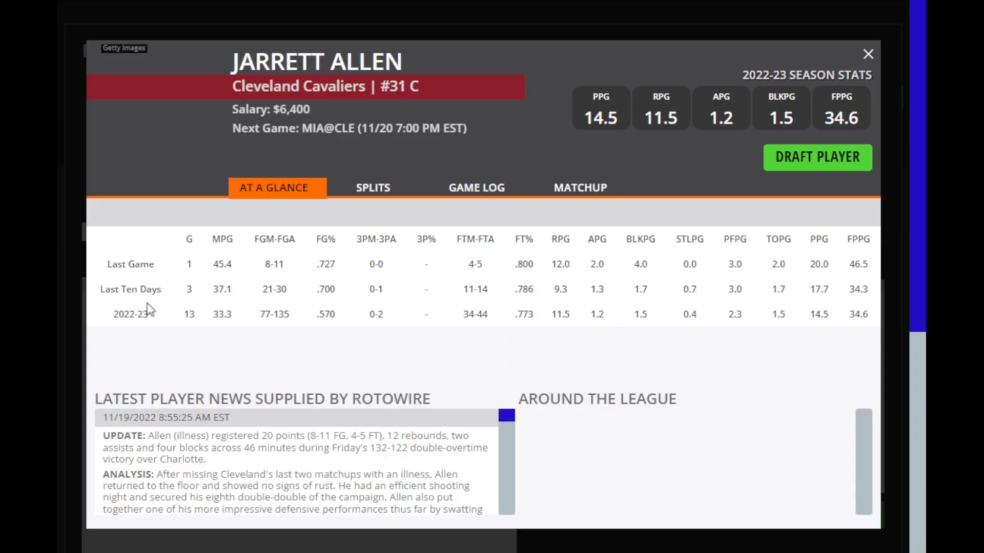
{"action": "left_click", "coordinate": [479, 188]}
{"action": "left_click_drag", "start_coordinate": [871, 242], "coordinate": [877, 172]}
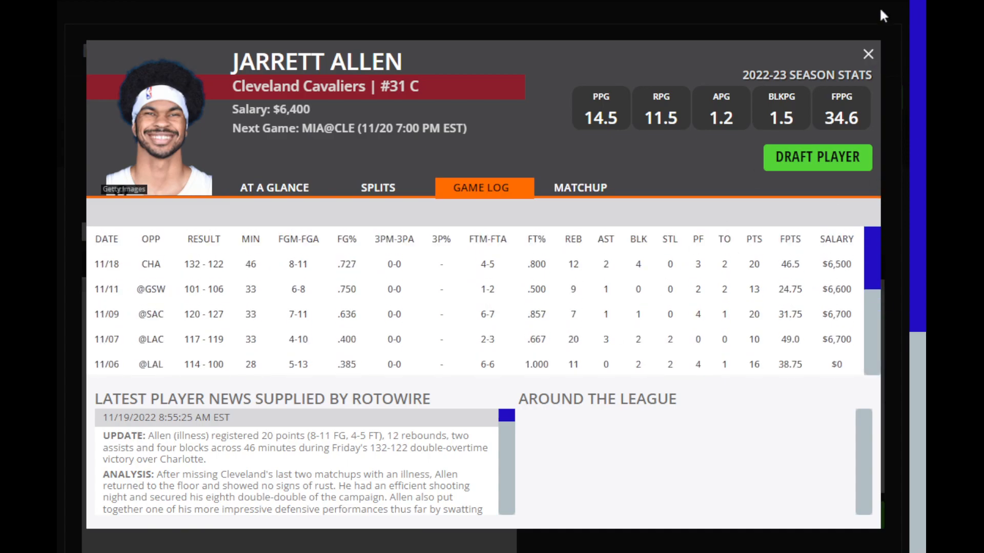
{"action": "left_click", "coordinate": [868, 55]}
Look up K. Porzingis of the Washington Wizards, examine his game log, and clear the player search.
{"action": "double_click", "coordinate": [250, 231]}
{"action": "key", "text": "BackSpace"}
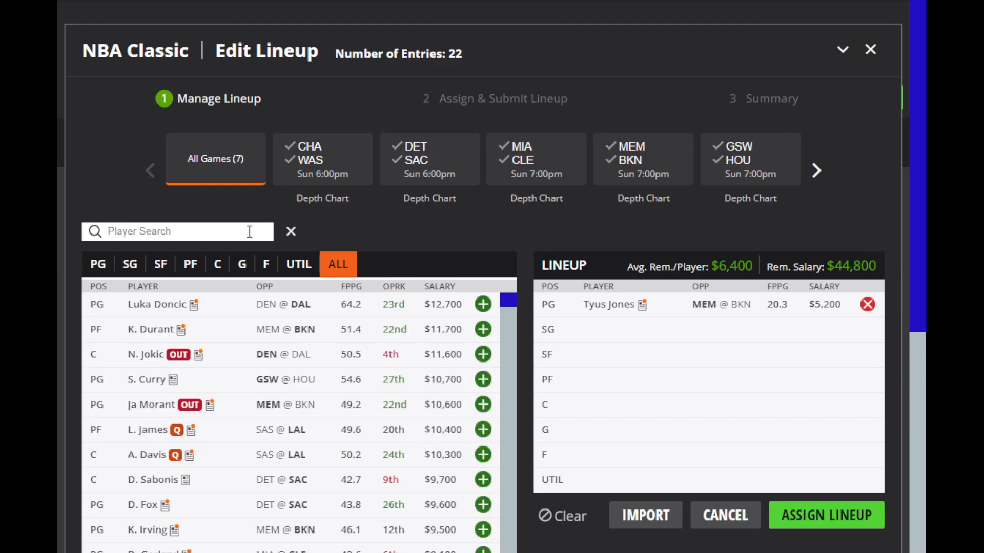
{"action": "type", "text": "por"}
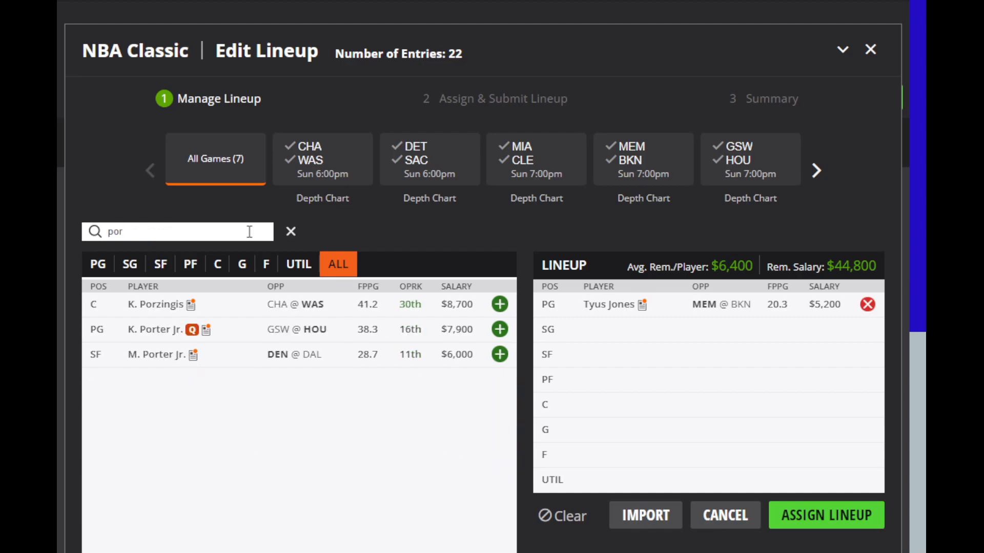
{"action": "left_click", "coordinate": [149, 306]}
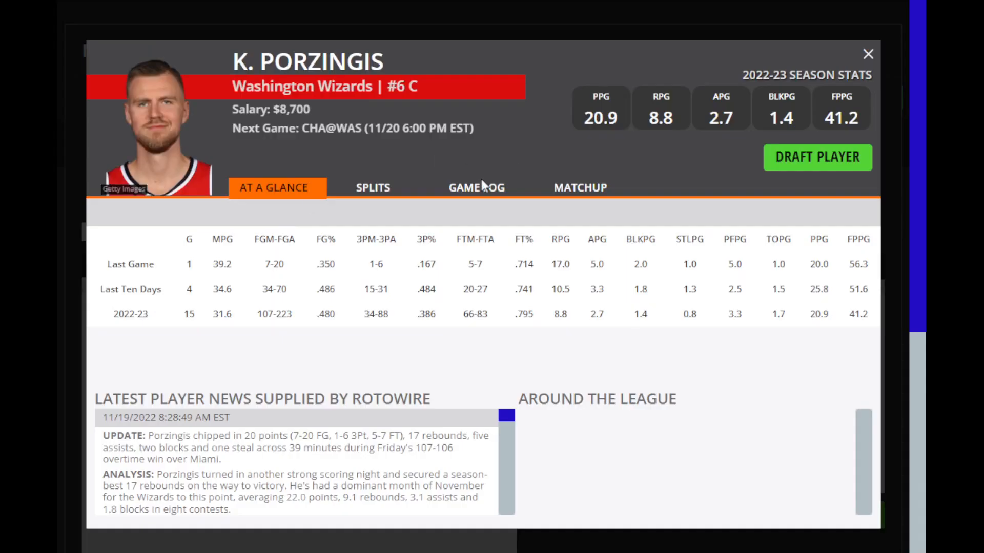
{"action": "left_click", "coordinate": [486, 193]}
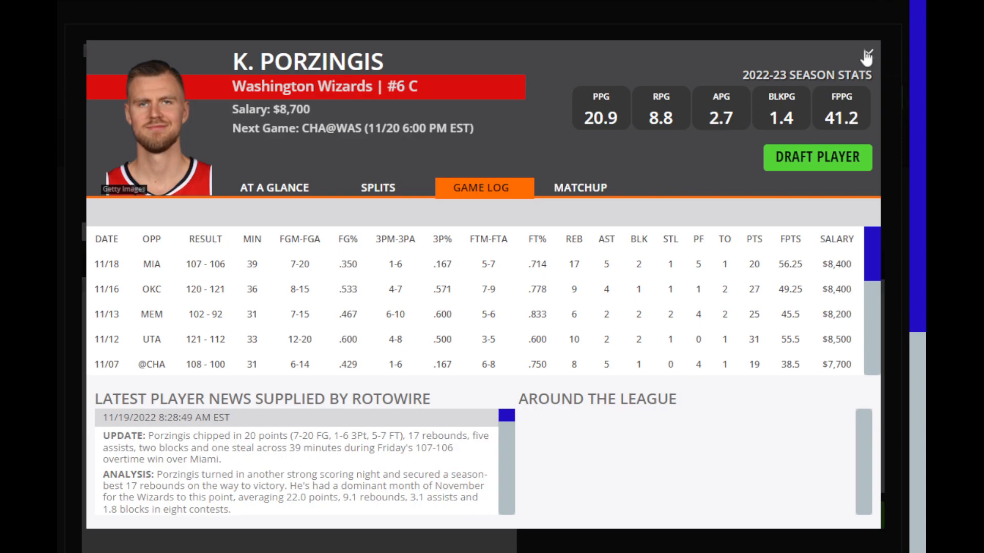
{"action": "left_click_drag", "start_coordinate": [871, 306], "coordinate": [863, 148]}
{"action": "left_click", "coordinate": [868, 54]}
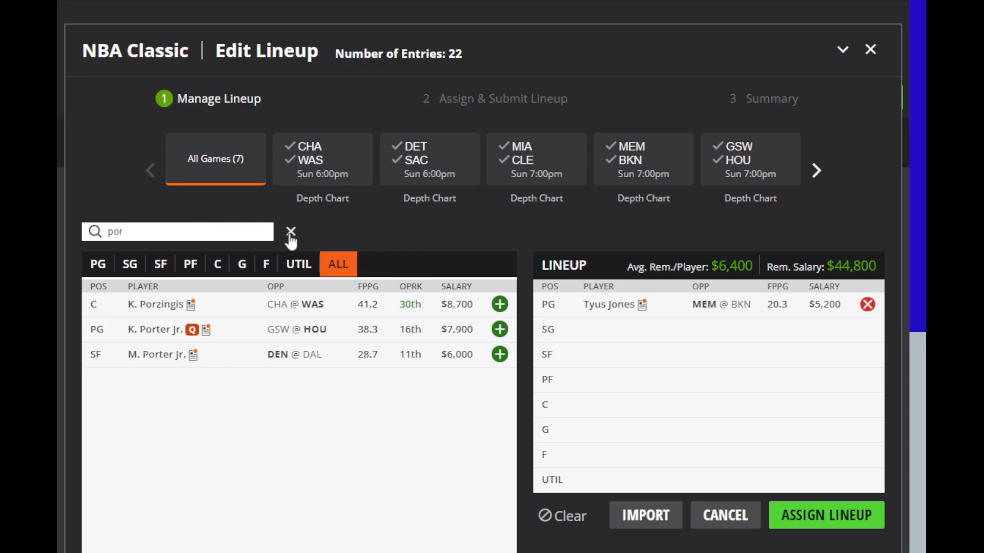
{"action": "left_click", "coordinate": [290, 233]}
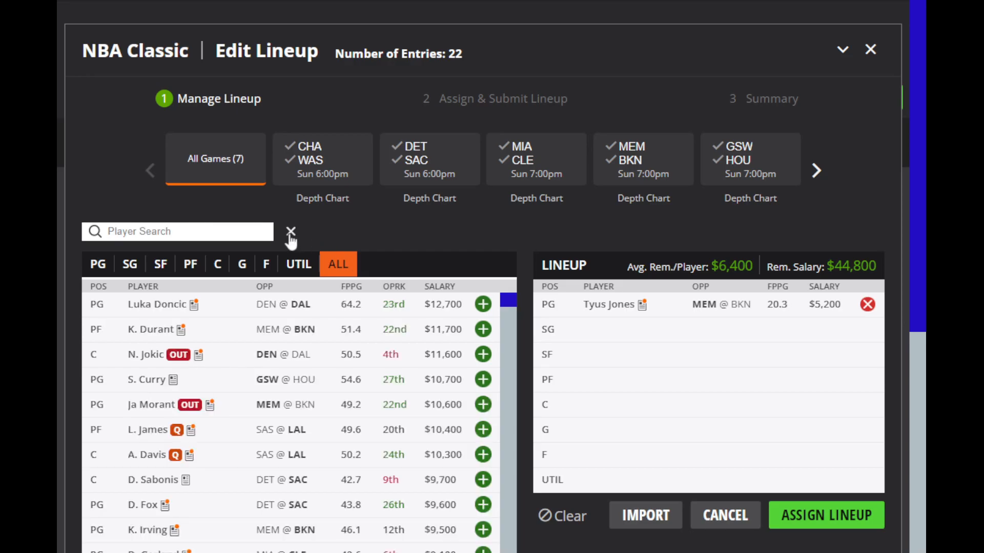